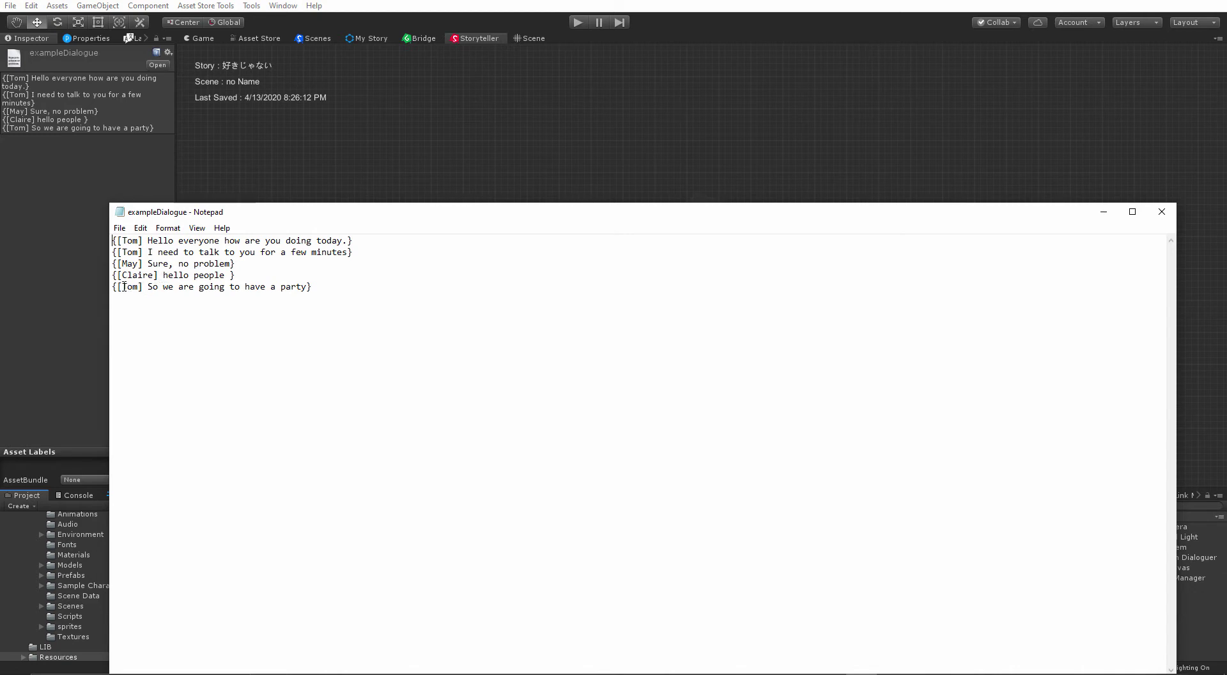
- Remove the curly braces and square brackets from the last dialogue line of exampleDialogue
{"action": "left_click_drag", "start_coordinate": [124, 287], "coordinate": [86, 289]}
{"action": "key", "text": "Delete"}
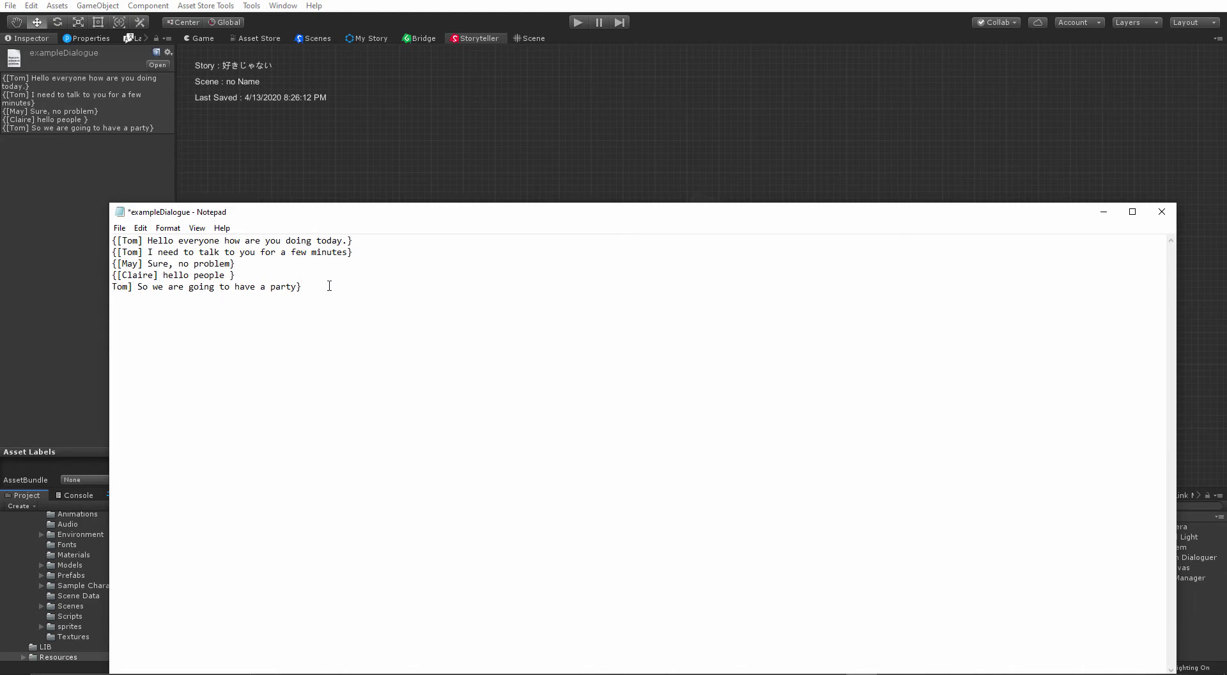
{"action": "key", "text": "BackSpace"}
{"action": "left_click", "coordinate": [131, 287]}
{"action": "key", "text": "BackSpace"}
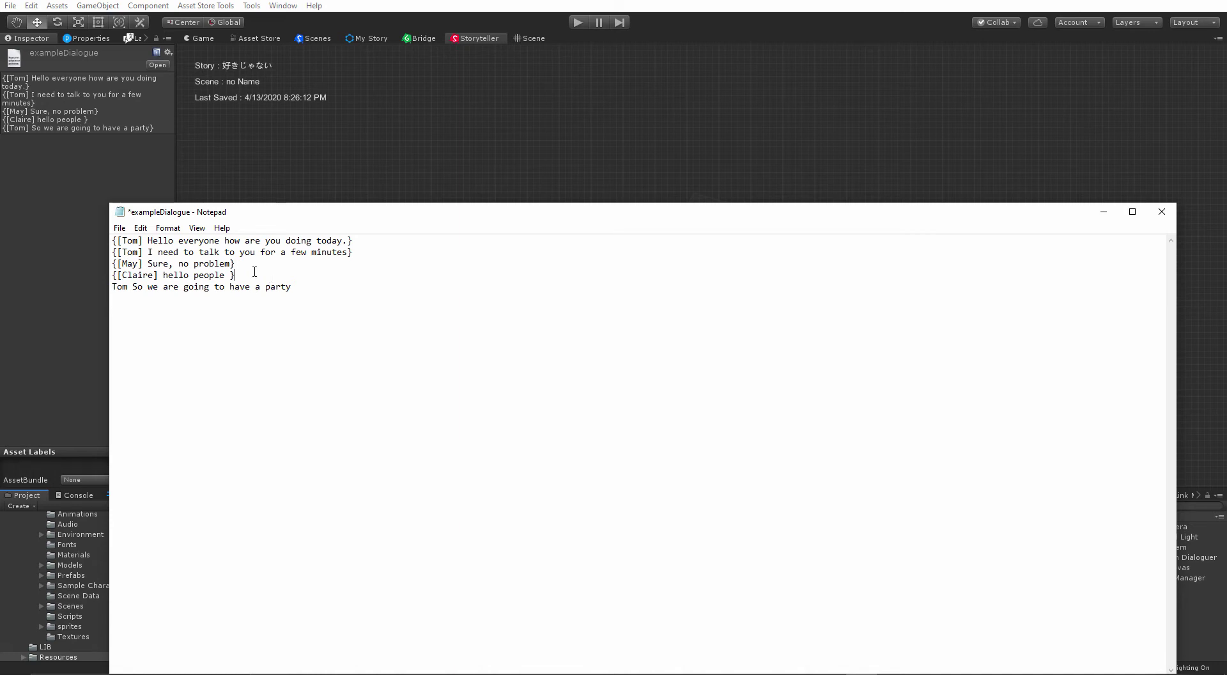
- Enclose the speaker name at the start of the last dialogue line in square brackets
{"action": "double_click", "coordinate": [121, 287]}
{"action": "left_click", "coordinate": [158, 287]}
{"action": "double_click", "coordinate": [122, 288]}
{"action": "key", "text": "Right"}
{"action": "left_click", "coordinate": [115, 286]}
{"action": "type", "text": "[Tom"}
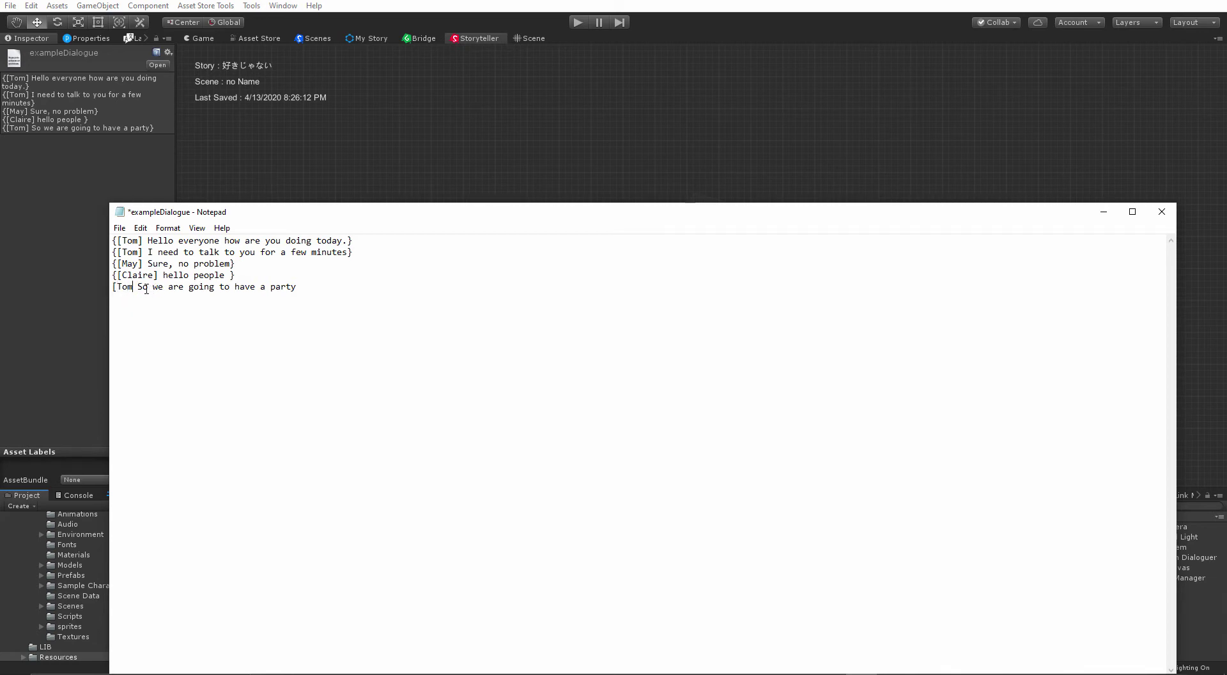
{"action": "type", "text": "]"}
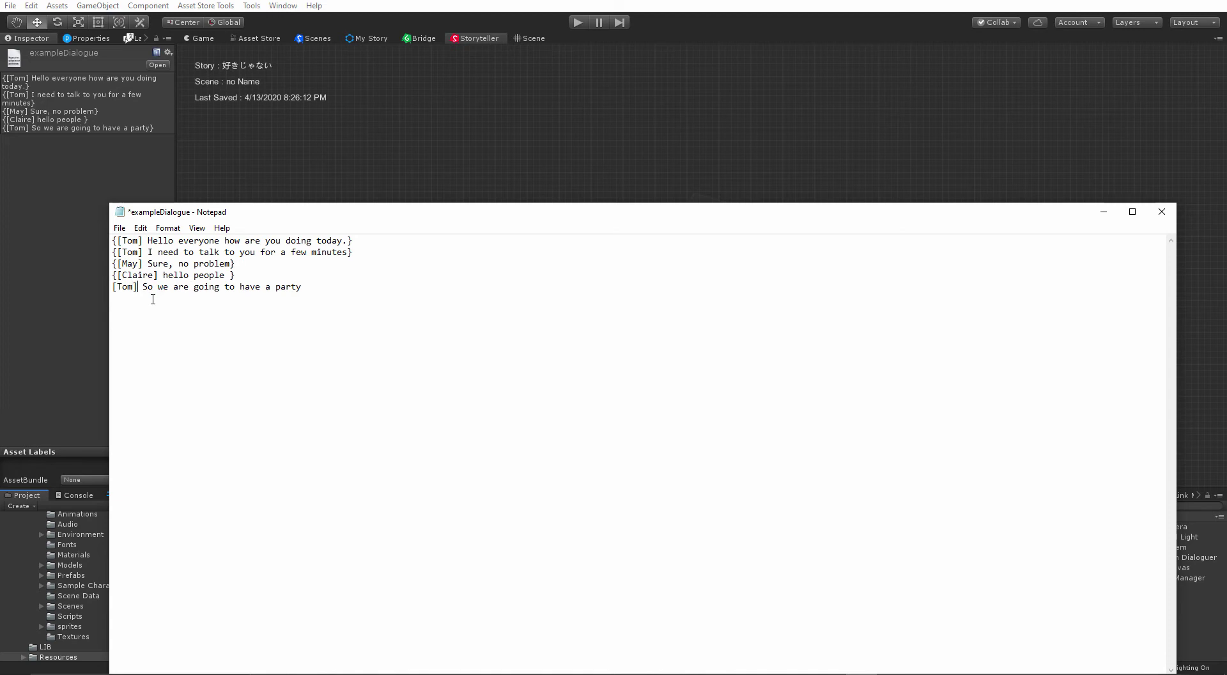
- Wrap the whole last dialogue line in curly braces, then save and close the text file
{"action": "left_click", "coordinate": [117, 297]}
{"action": "left_click_drag", "start_coordinate": [113, 287], "coordinate": [140, 288]}
{"action": "left_click", "coordinate": [314, 288]}
{"action": "left_click_drag", "start_coordinate": [303, 288], "coordinate": [137, 296]}
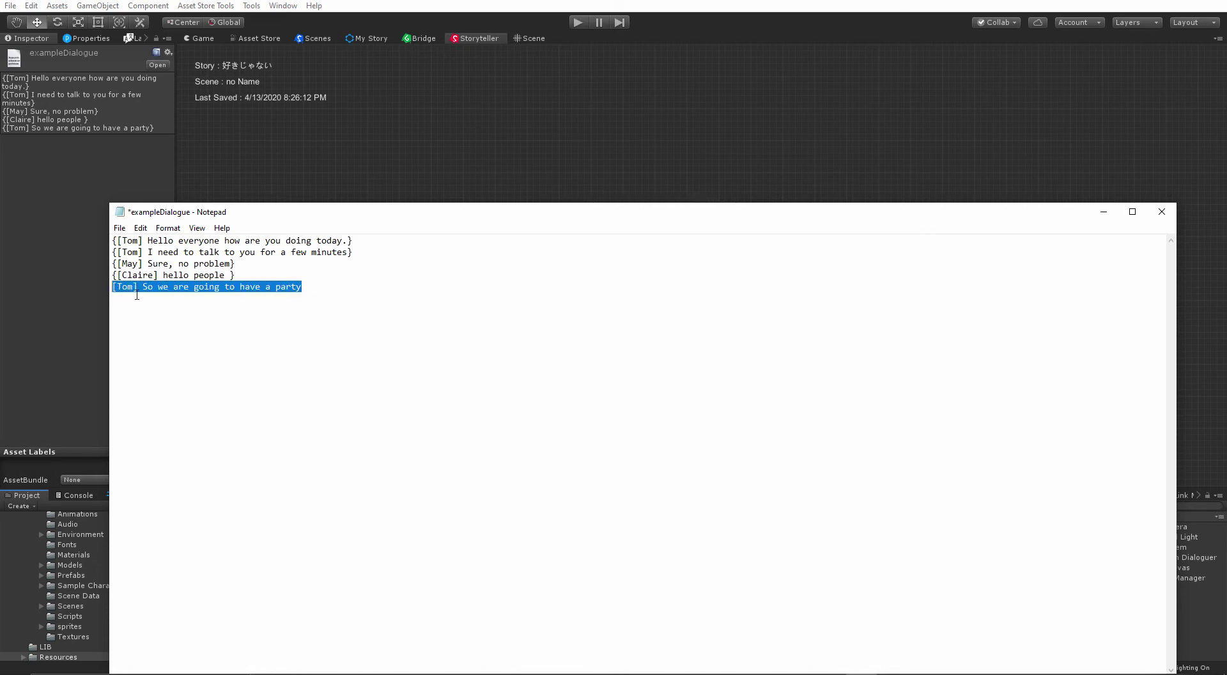
{"action": "left_click", "coordinate": [304, 288]}
{"action": "type", "text": "}"}
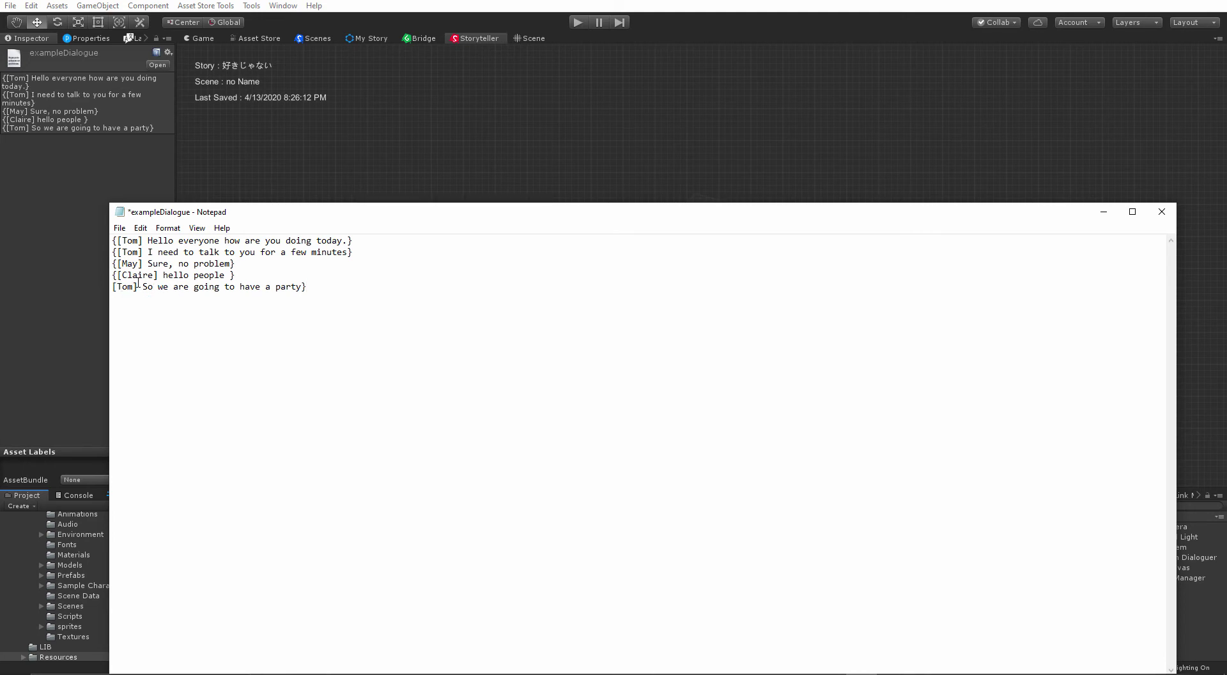
{"action": "key", "text": "Home"}
{"action": "type", "text": "{"}
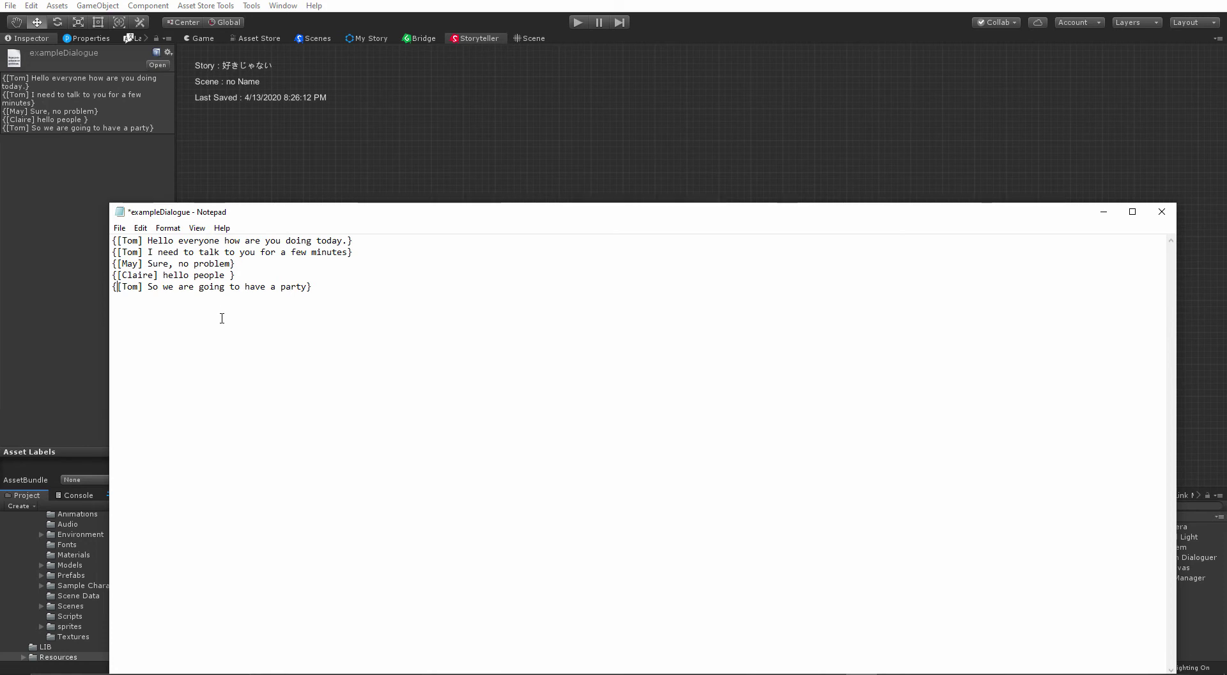
{"action": "key", "text": "ctrl+s"}
{"action": "left_click", "coordinate": [1162, 213]}
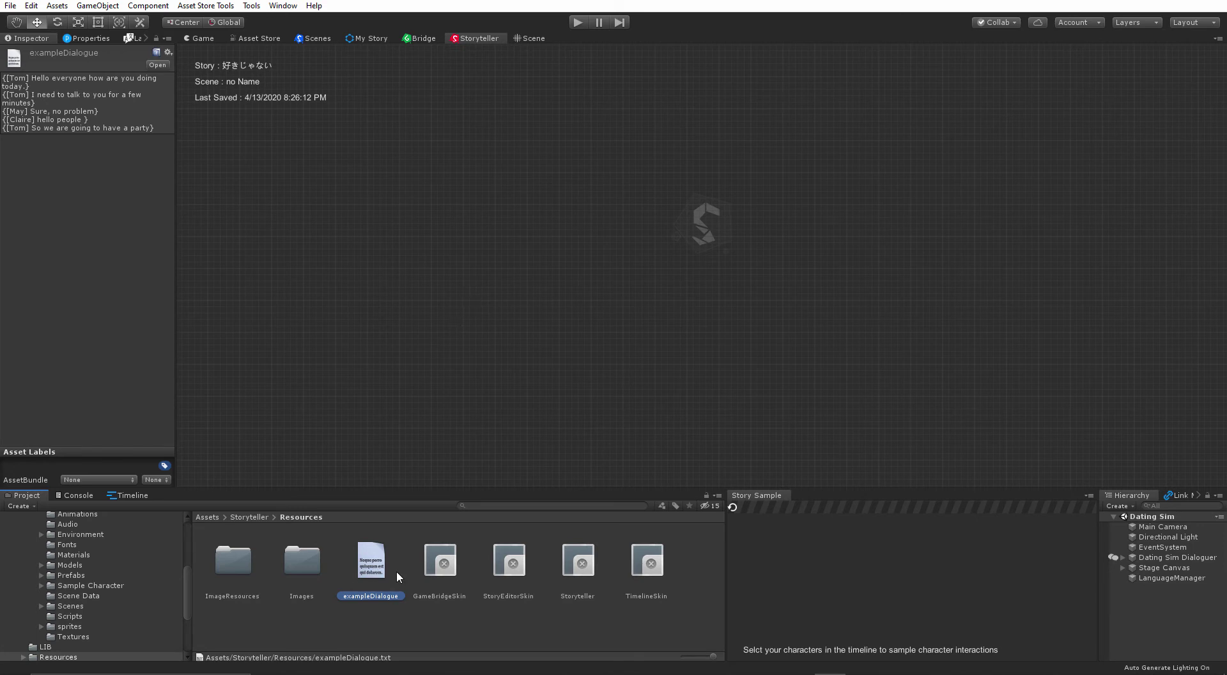
- Open the Text To Nodes window from the Storyteller canvas and move it aside
{"action": "right_click", "coordinate": [481, 153]}
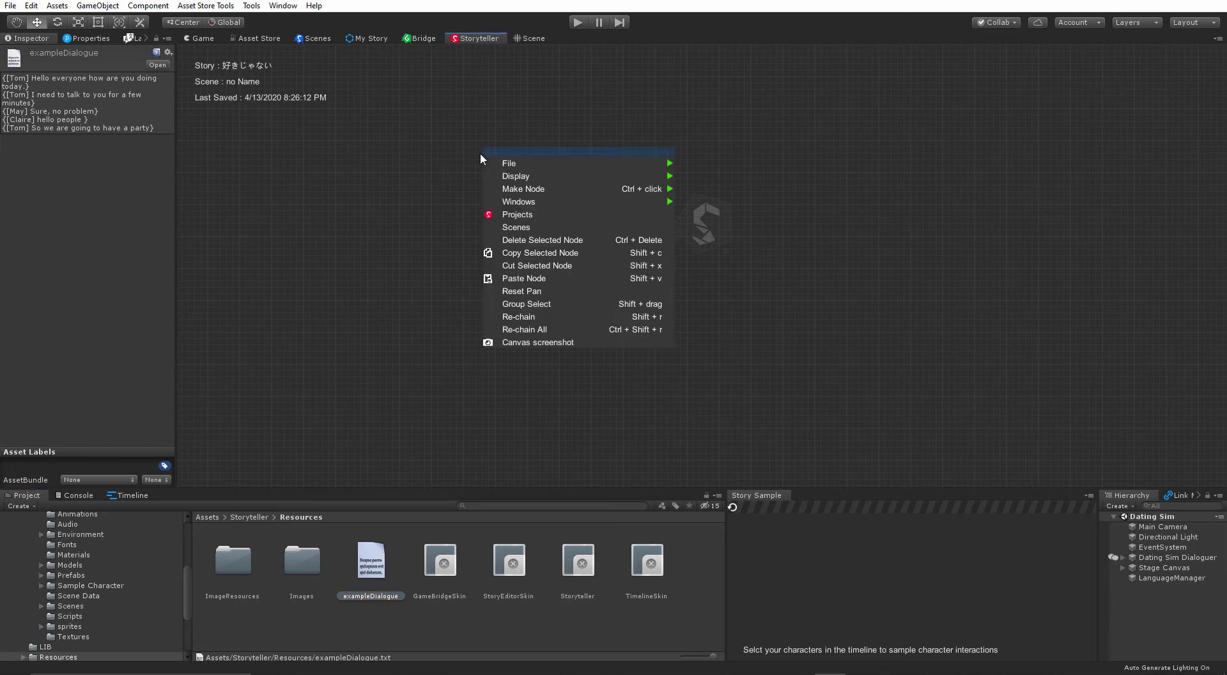
{"action": "mouse_move", "coordinate": [539, 204]}
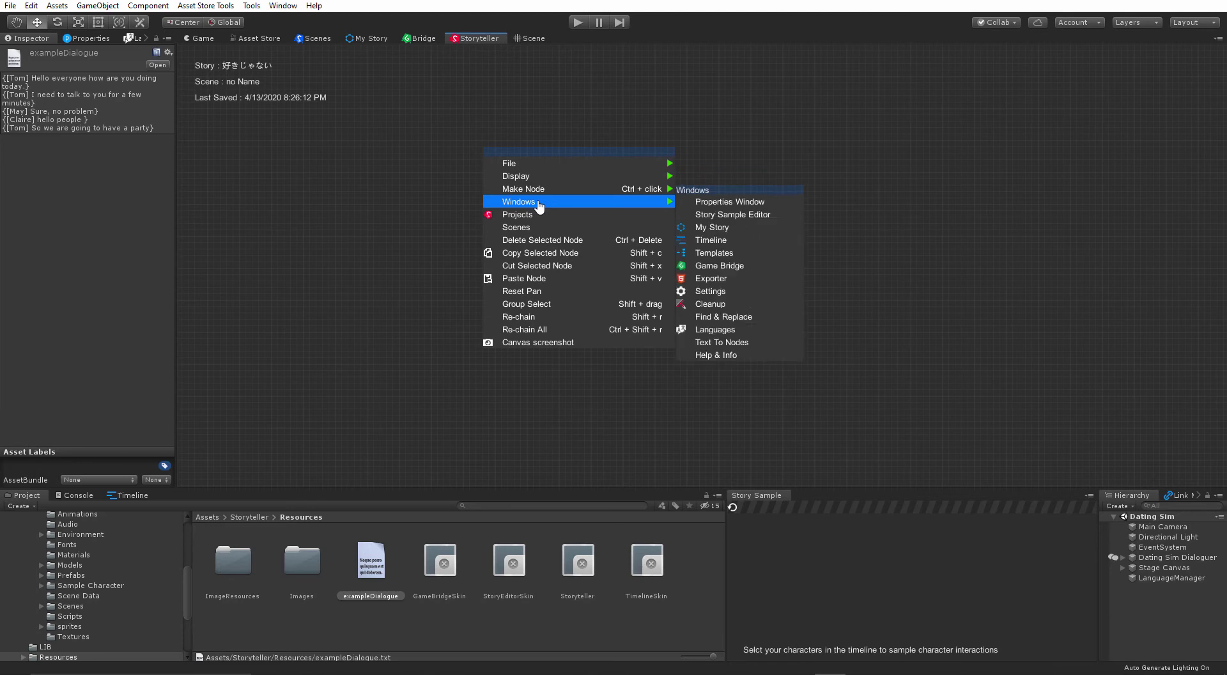
{"action": "left_click", "coordinate": [751, 346]}
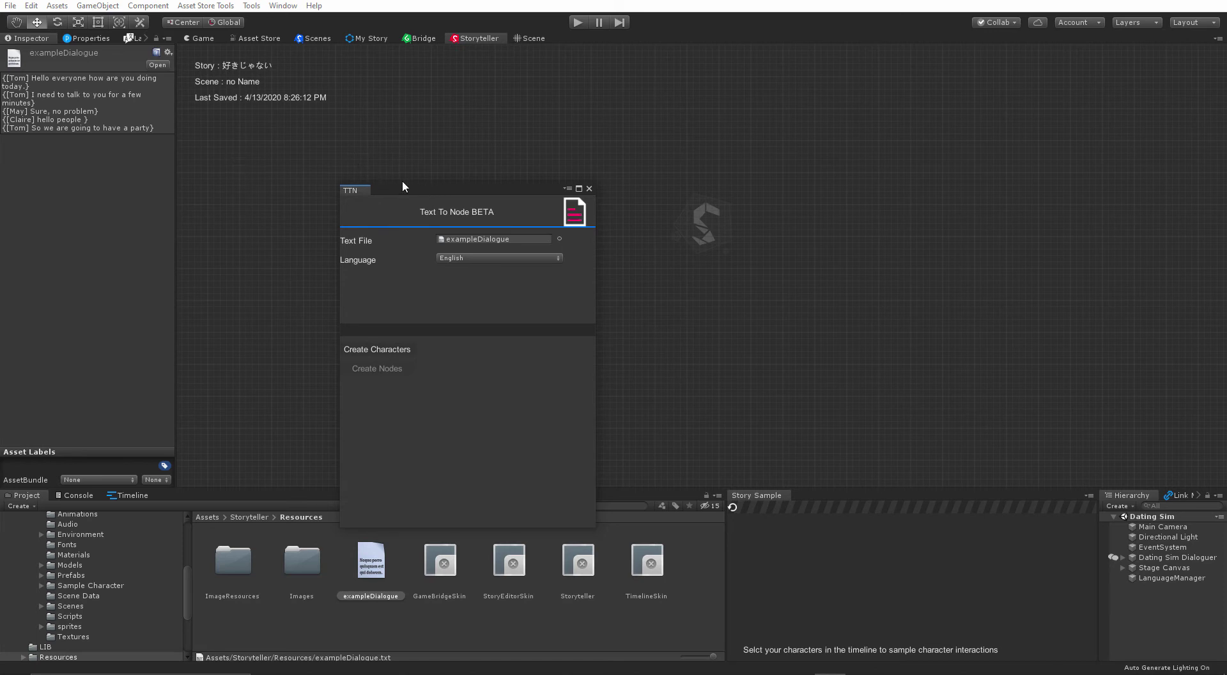
{"action": "left_click_drag", "start_coordinate": [403, 186], "coordinate": [170, 124]}
- Open the Languages window and reposition the Text To Node window so the language list stays uncovered
{"action": "right_click", "coordinate": [481, 131]}
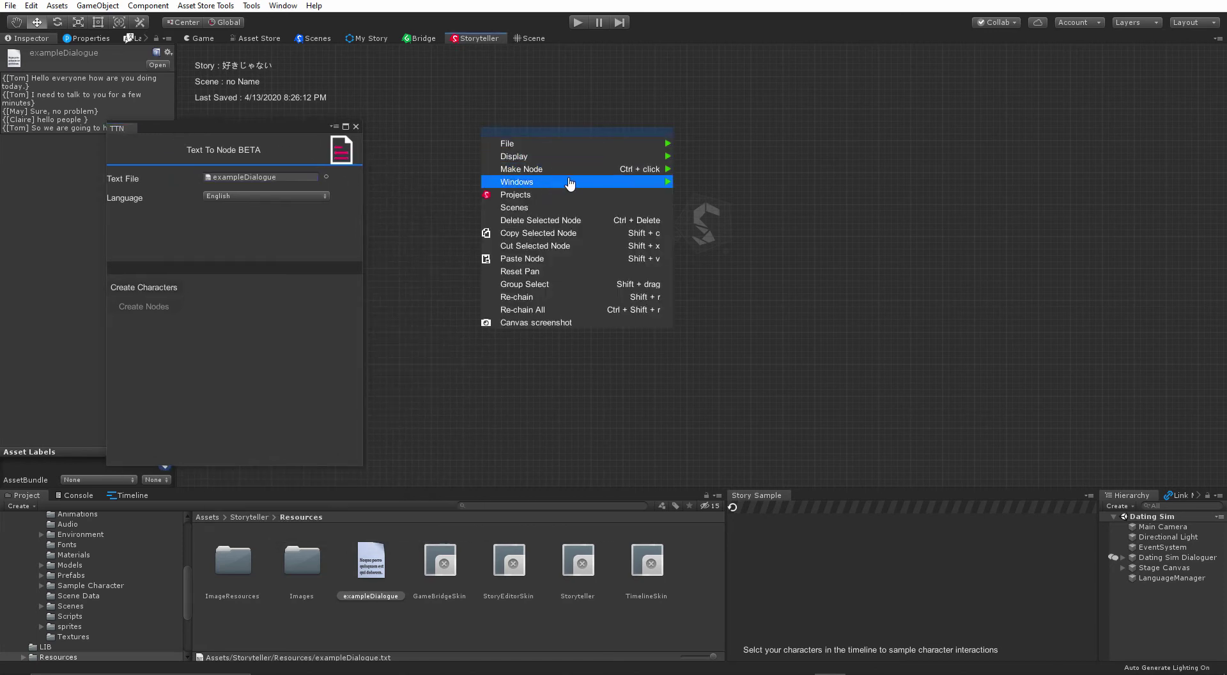
{"action": "mouse_move", "coordinate": [570, 184]}
{"action": "left_click", "coordinate": [710, 310]}
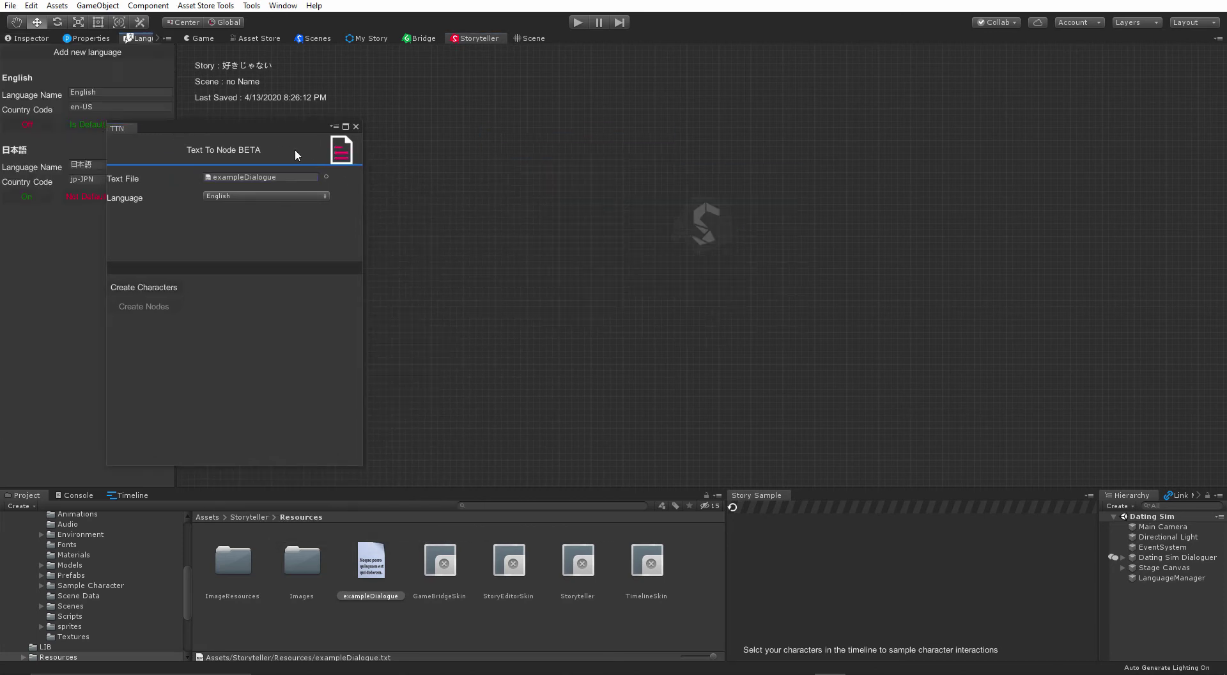
{"action": "left_click_drag", "start_coordinate": [206, 126], "coordinate": [564, 134]}
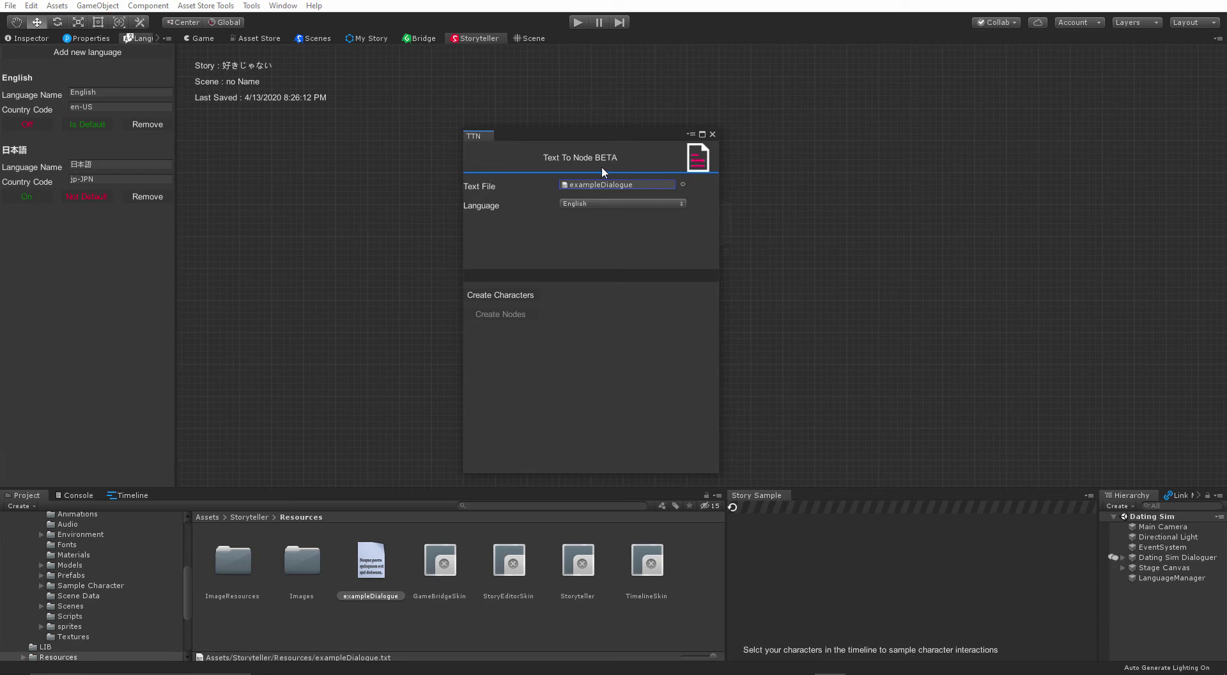
{"action": "left_click_drag", "start_coordinate": [603, 134], "coordinate": [345, 122]}
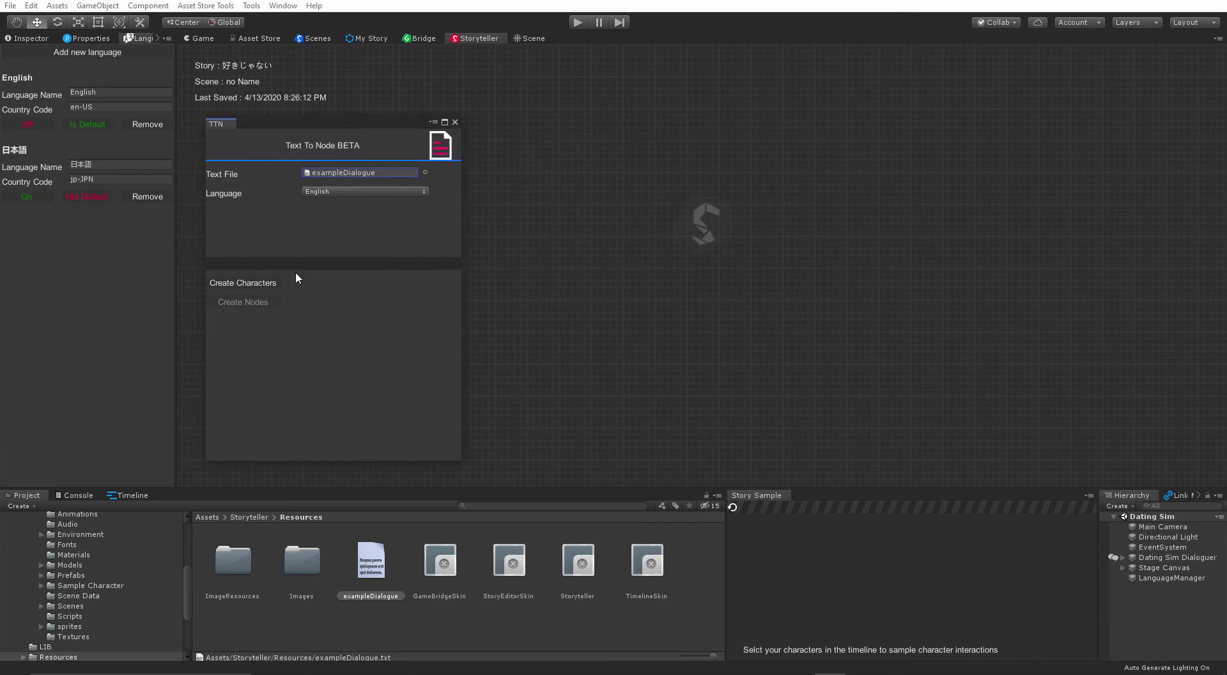
- Set the text language to English and create the characters and dialogue nodes from exampleDialogue
{"action": "left_click", "coordinate": [337, 191]}
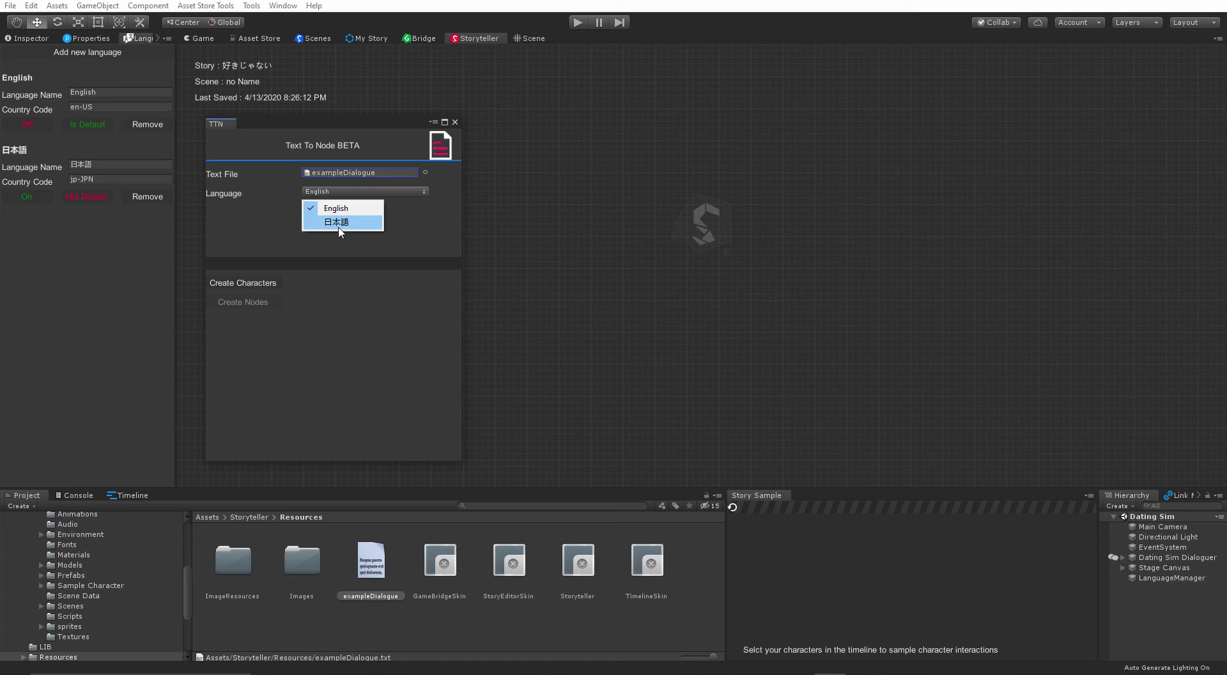
{"action": "left_click", "coordinate": [339, 224]}
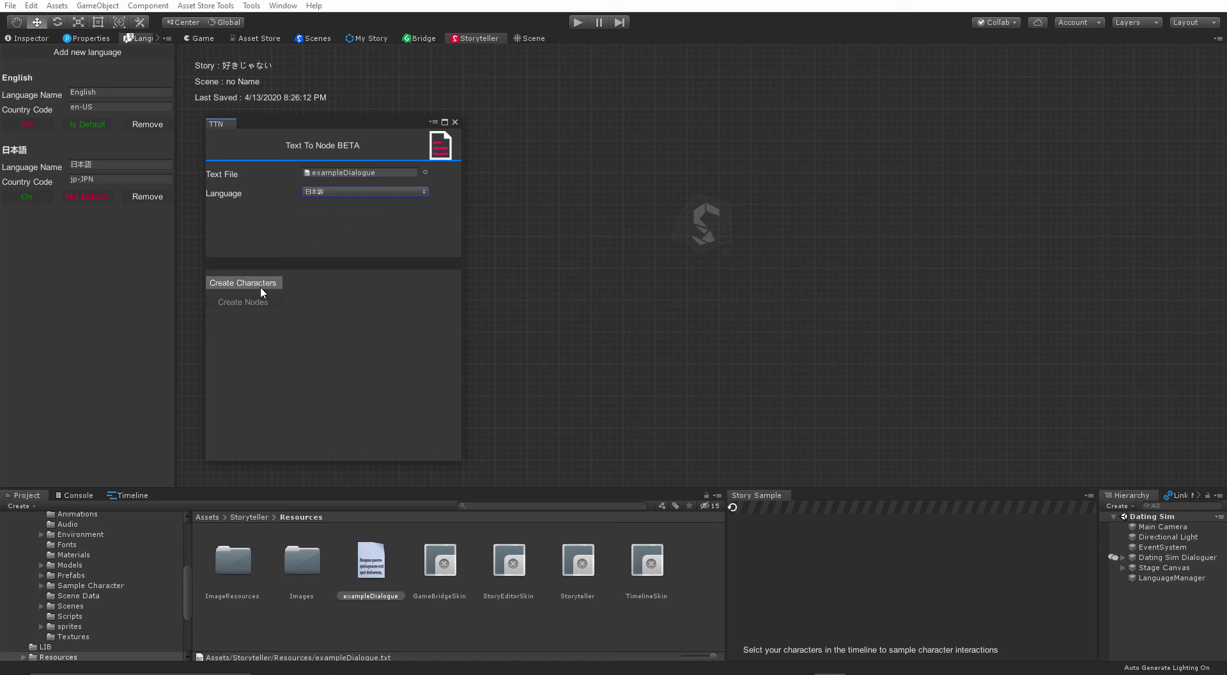
{"action": "left_click", "coordinate": [350, 192]}
{"action": "left_click", "coordinate": [338, 207]}
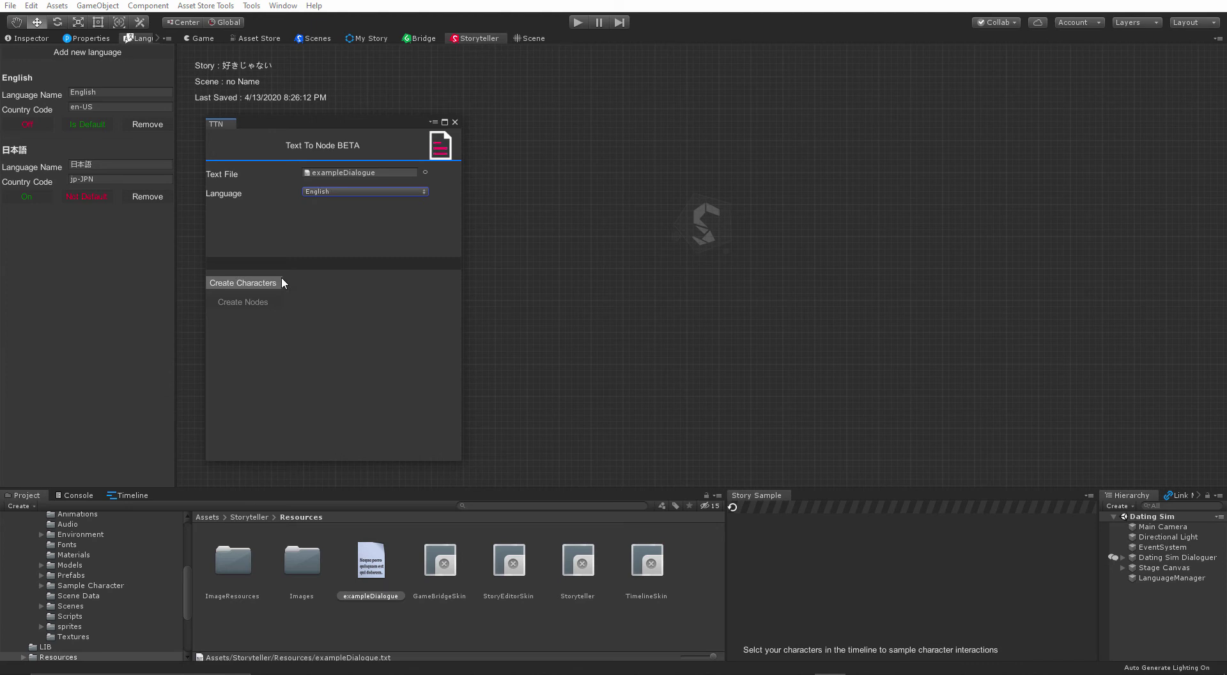
{"action": "left_click", "coordinate": [267, 284]}
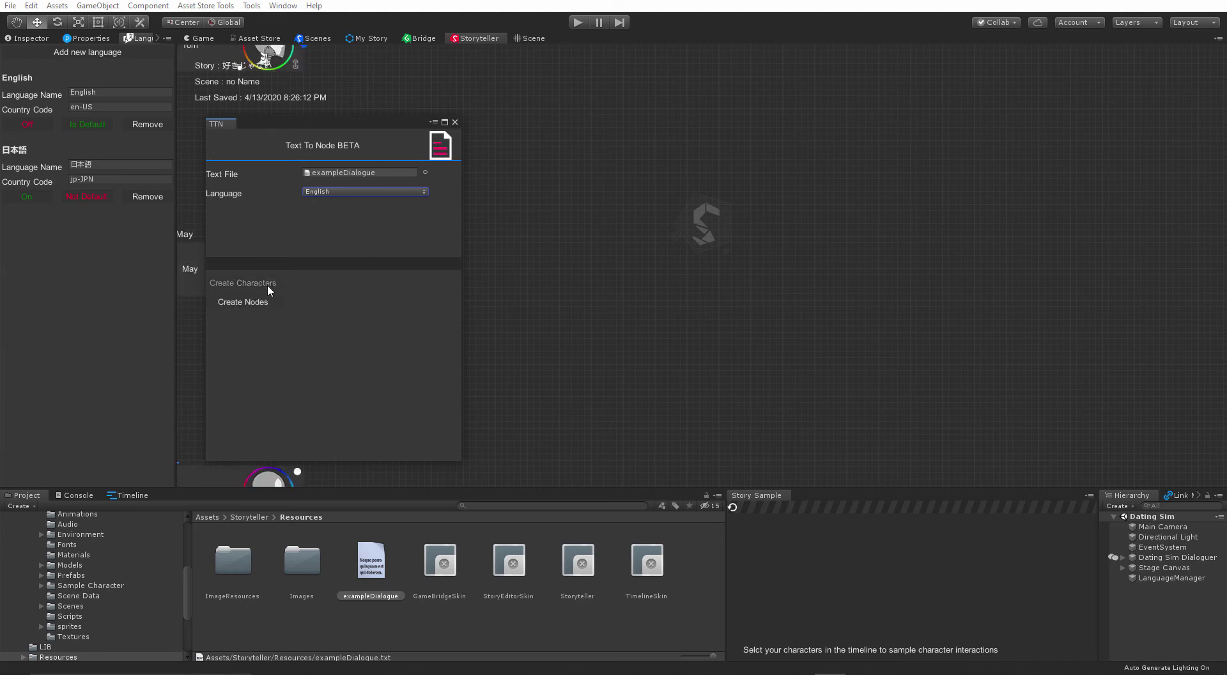
{"action": "left_click", "coordinate": [272, 303]}
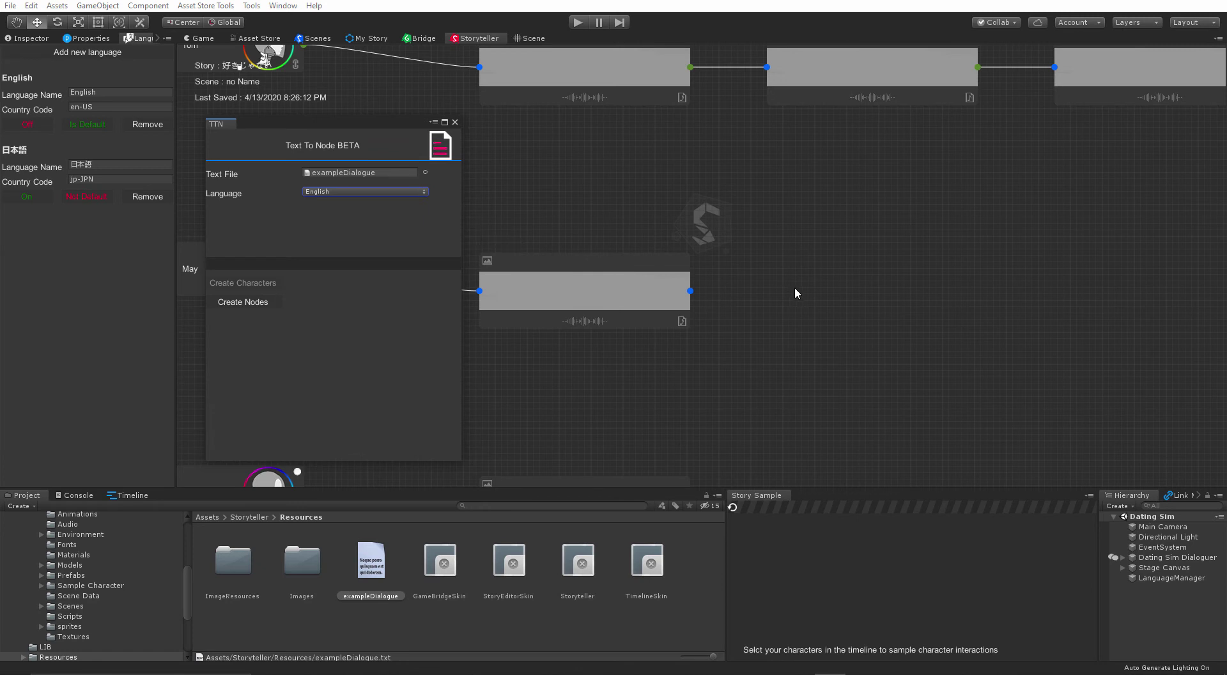
- Turn on English as the active language to show the text in the created dialogue nodes
{"action": "scroll", "coordinate": [809, 284], "scroll_direction": "down", "scroll_amount": 4}
{"action": "middle_click_drag", "start_coordinate": [876, 269], "coordinate": [881, 191]}
{"action": "scroll", "coordinate": [973, 309], "scroll_direction": "down", "scroll_amount": 4}
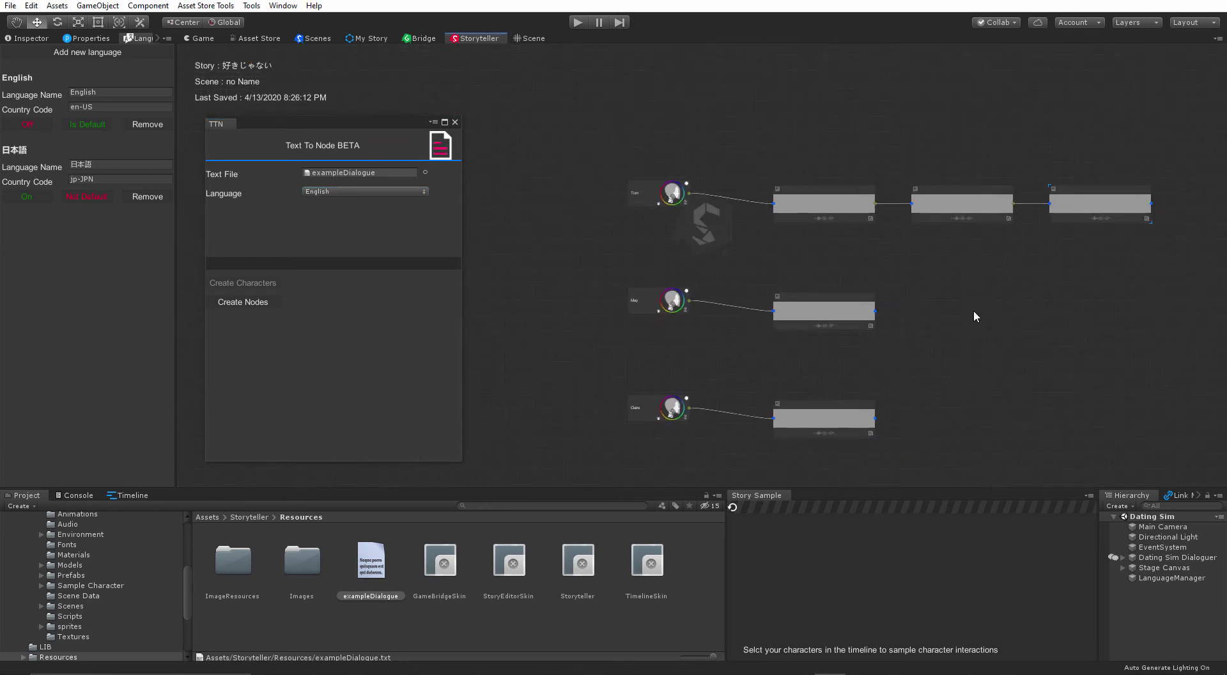
{"action": "middle_click_drag", "start_coordinate": [975, 339], "coordinate": [896, 332]}
{"action": "scroll", "coordinate": [849, 325], "scroll_direction": "up", "scroll_amount": 4}
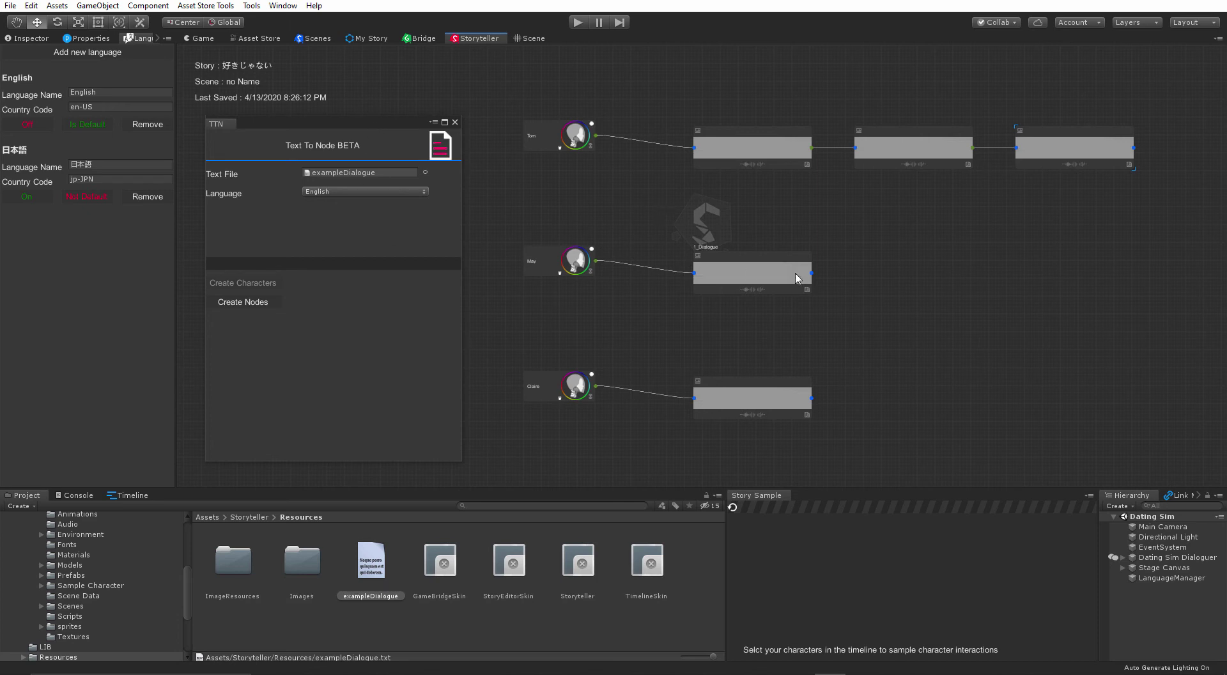
{"action": "middle_click_drag", "start_coordinate": [905, 274], "coordinate": [854, 301]}
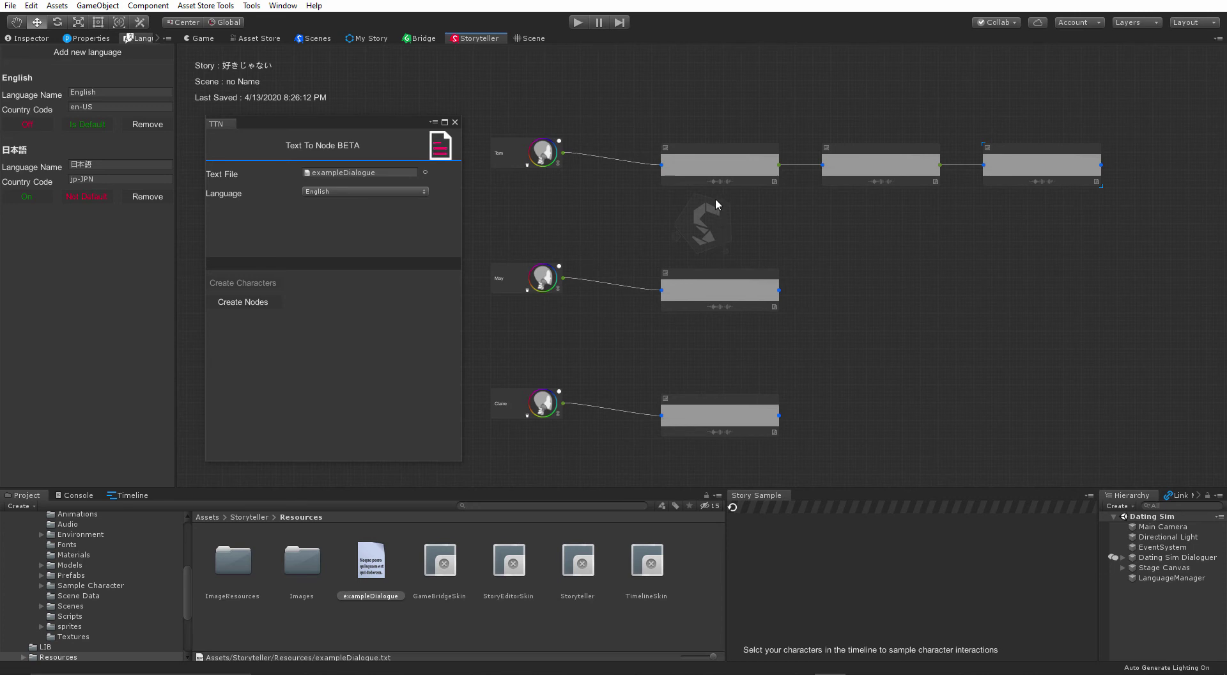
{"action": "scroll", "coordinate": [716, 198], "scroll_direction": "up", "scroll_amount": 4}
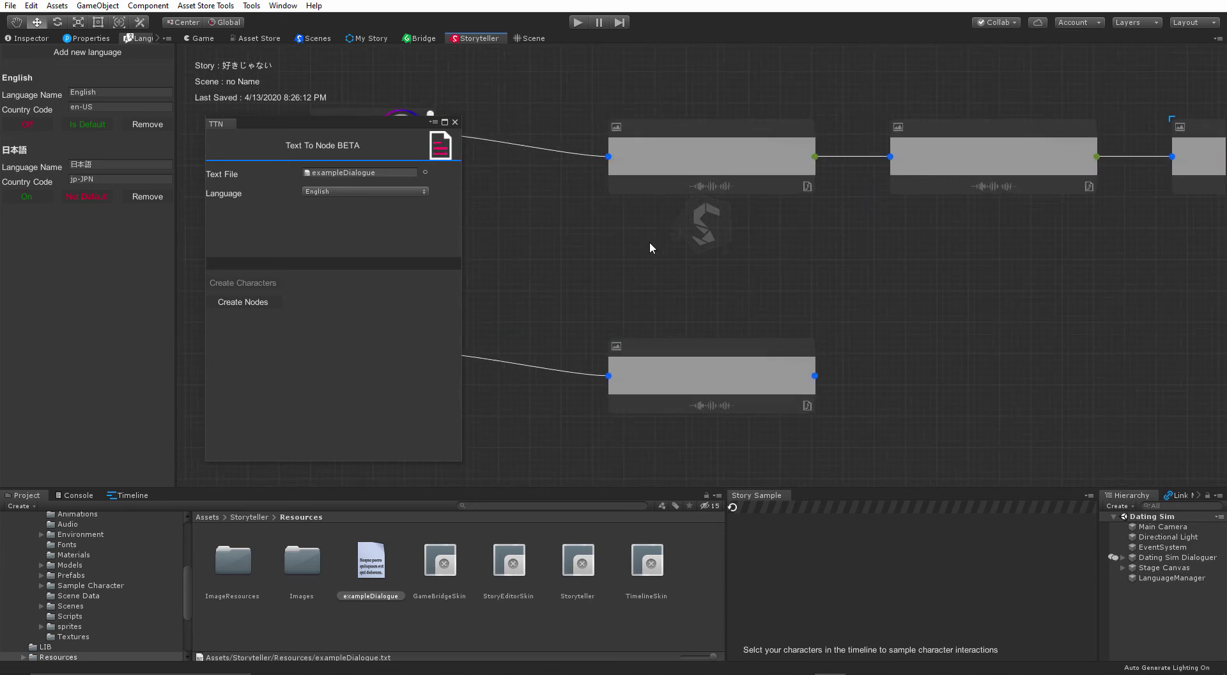
{"action": "left_click", "coordinate": [29, 126]}
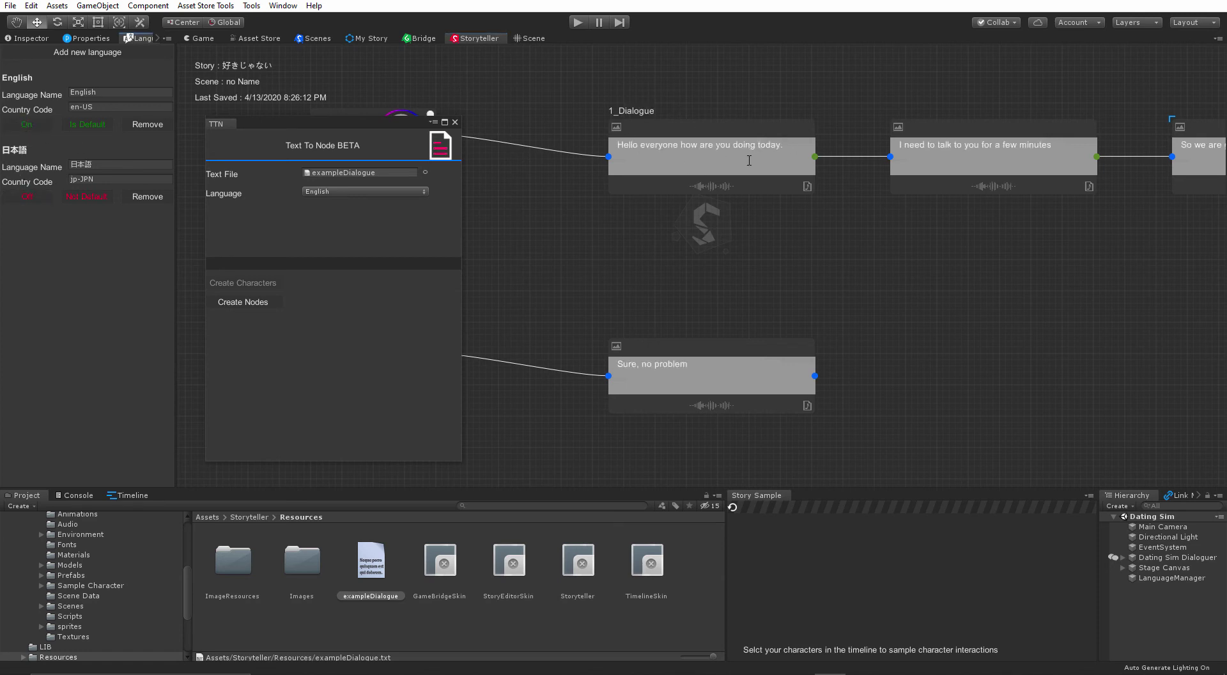
- Review the language choices for the text conversion, keep English, and close the Text To Node window
{"action": "left_click", "coordinate": [327, 189]}
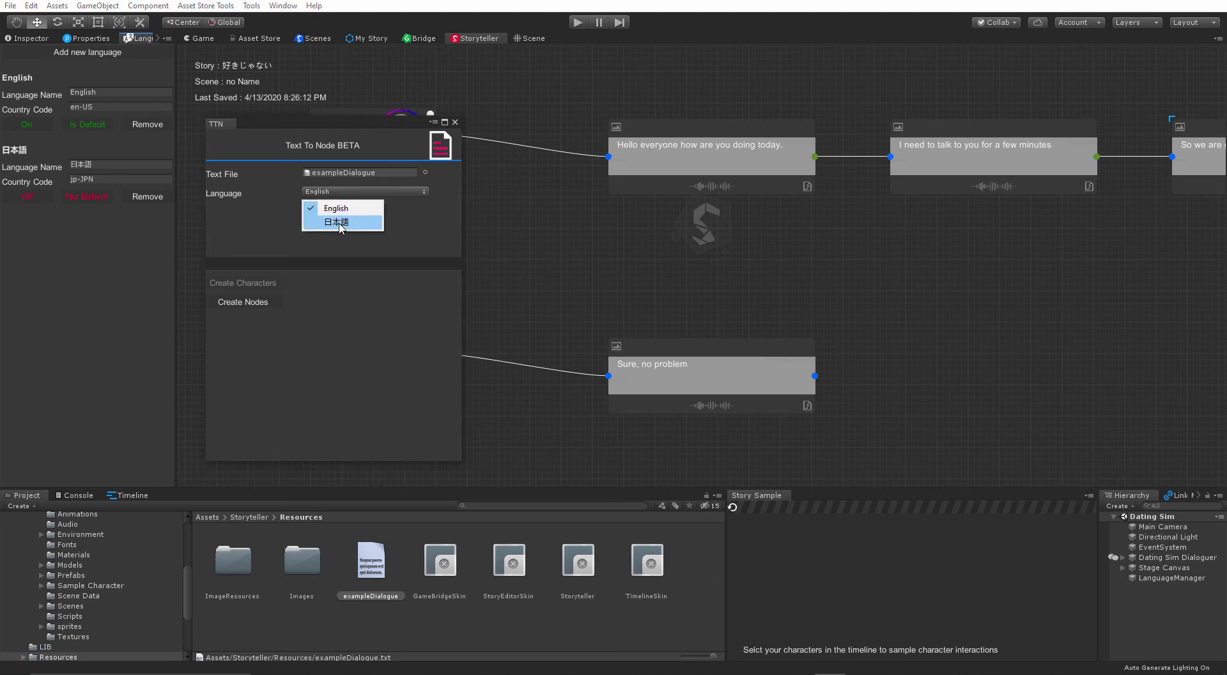
{"action": "left_click", "coordinate": [340, 224]}
{"action": "left_click", "coordinate": [346, 189]}
{"action": "left_click", "coordinate": [312, 224]}
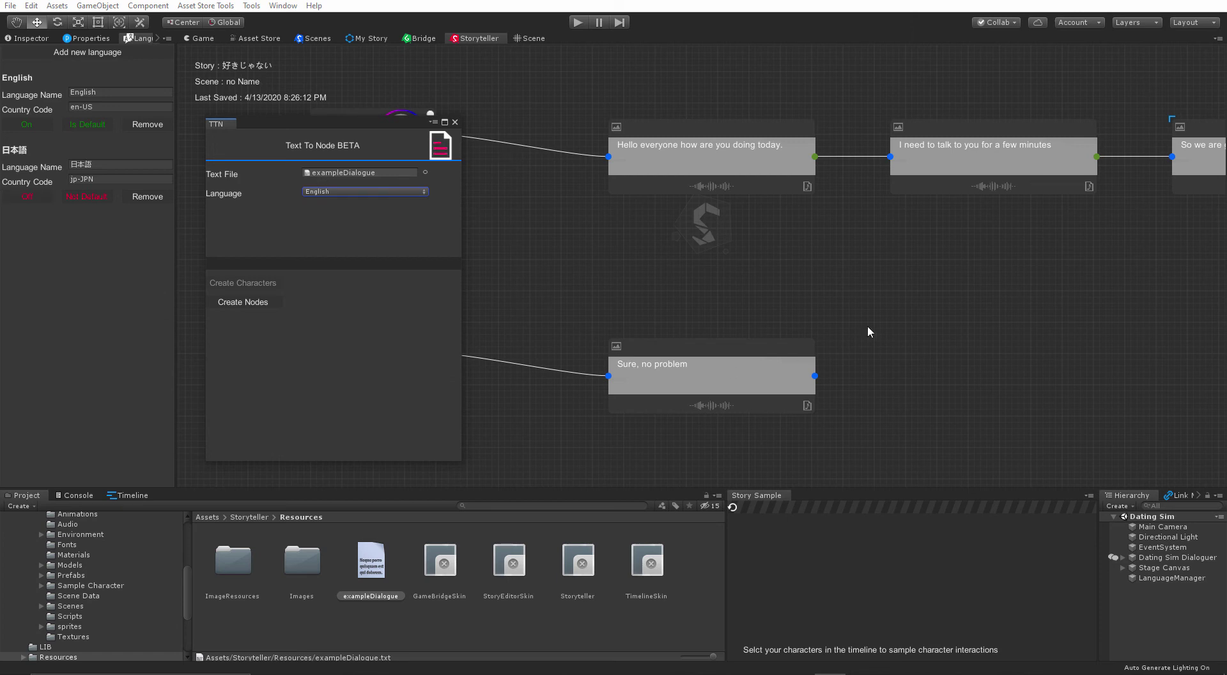
{"action": "left_click", "coordinate": [454, 122]}
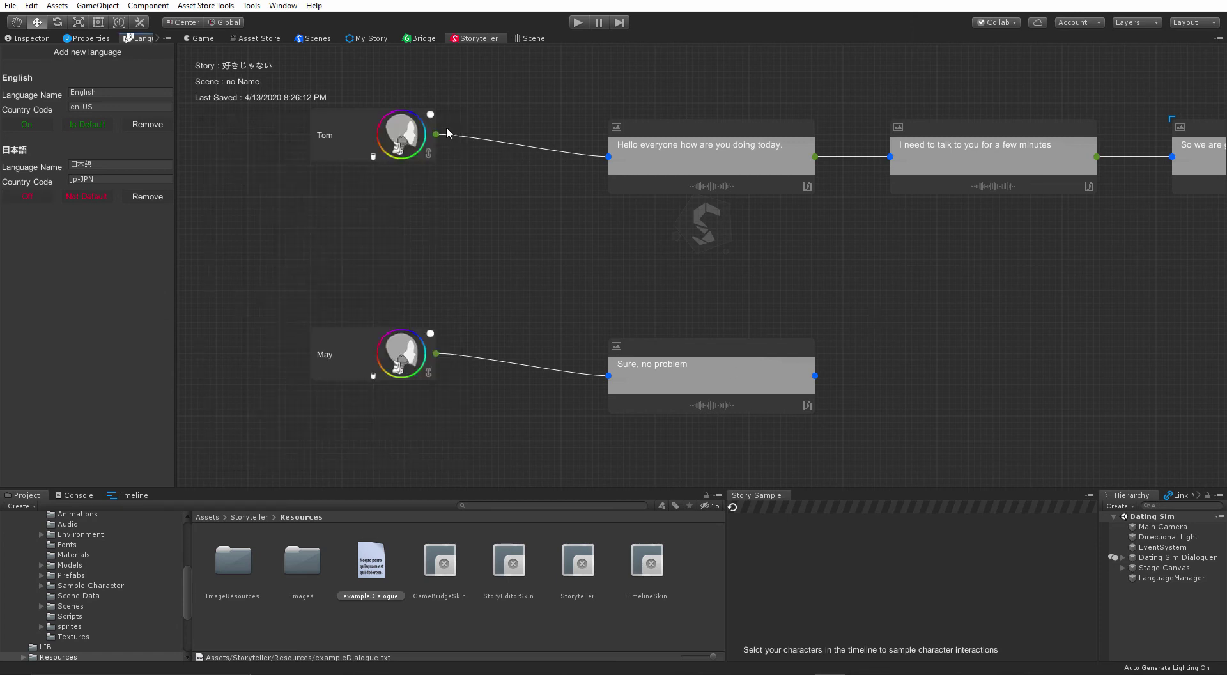
- Enable all three character tracks in the Timeline for the story sample and move the playhead to 00:00:01:55
{"action": "left_click", "coordinate": [131, 496]}
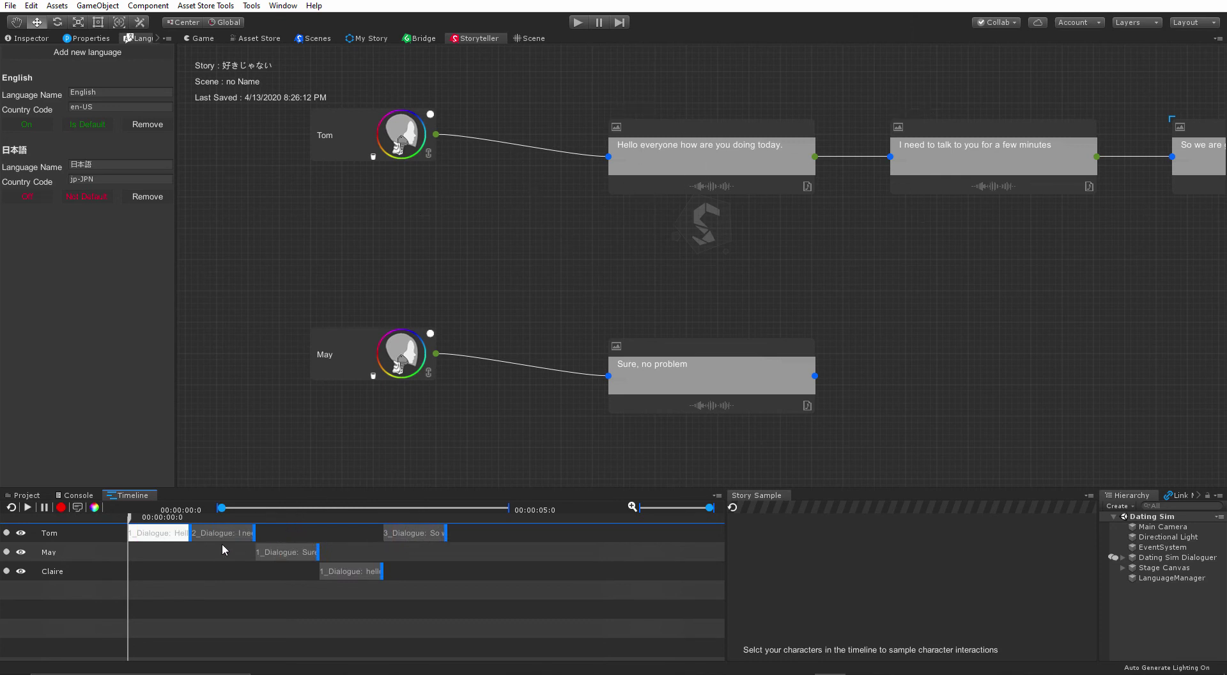
{"action": "left_click", "coordinate": [7, 533]}
{"action": "left_click", "coordinate": [6, 551]}
{"action": "left_click", "coordinate": [6, 571]}
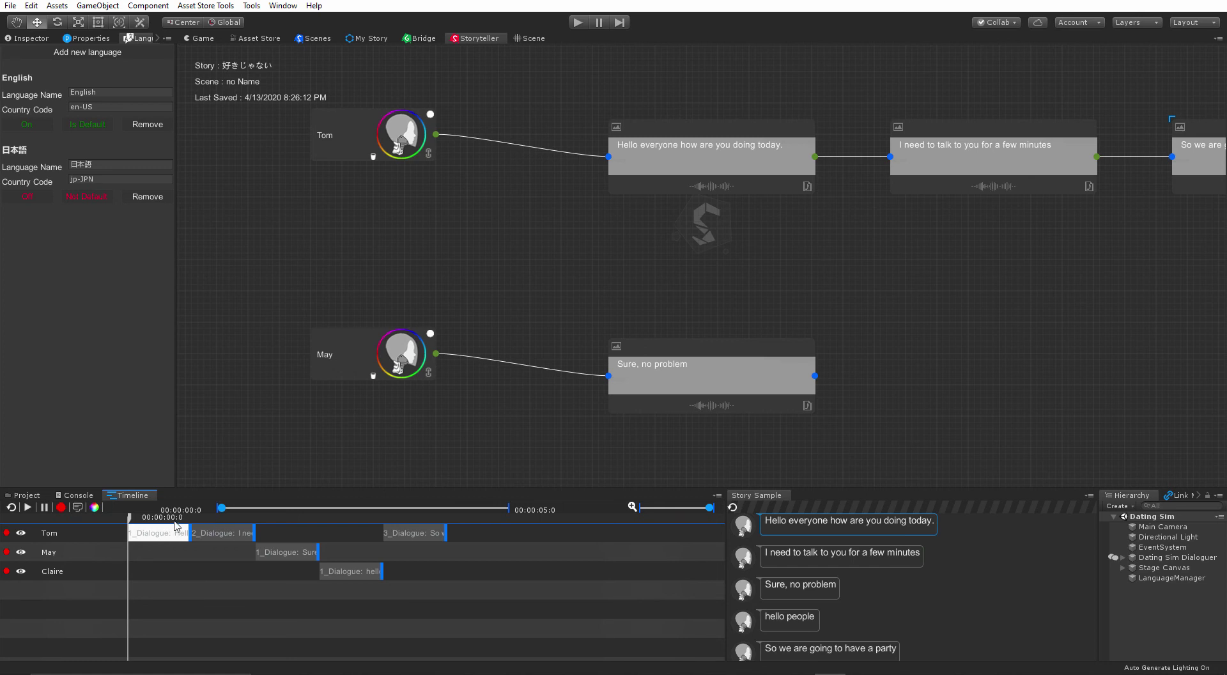
{"action": "left_click_drag", "start_coordinate": [175, 518], "coordinate": [164, 541]}
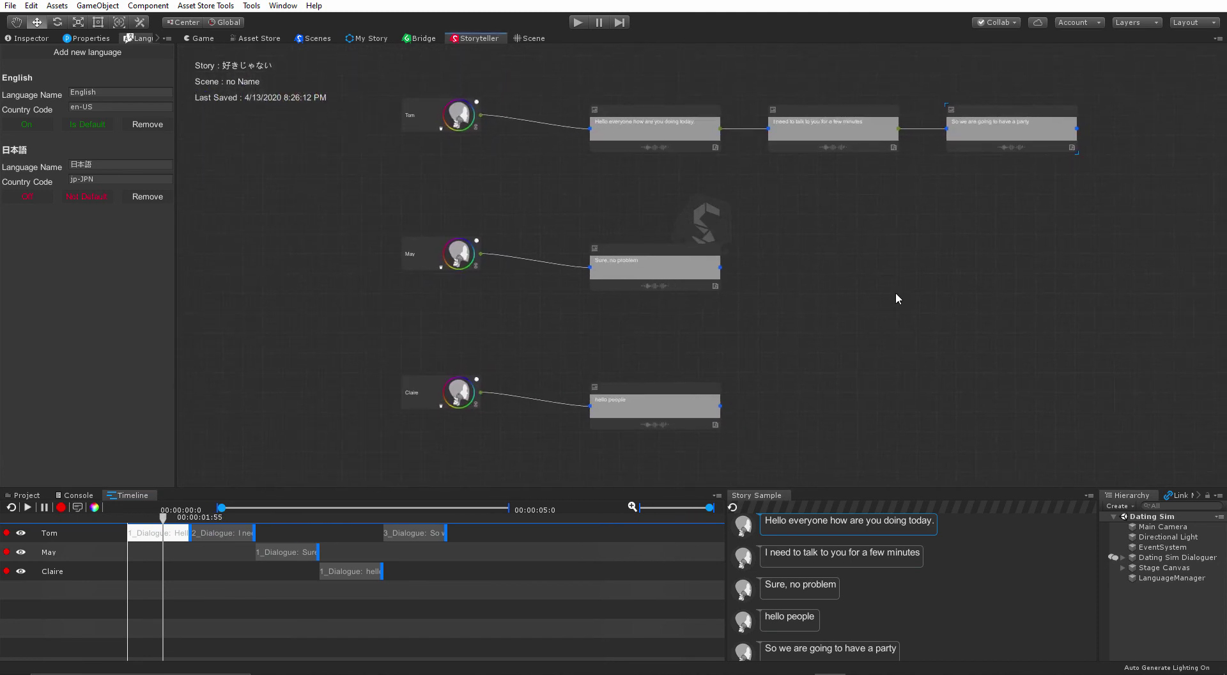
- Rearrange the "Sure, no problem" and "hello people" nodes, placing each beside its own character node
{"action": "left_click_drag", "start_coordinate": [689, 247], "coordinate": [361, 221]}
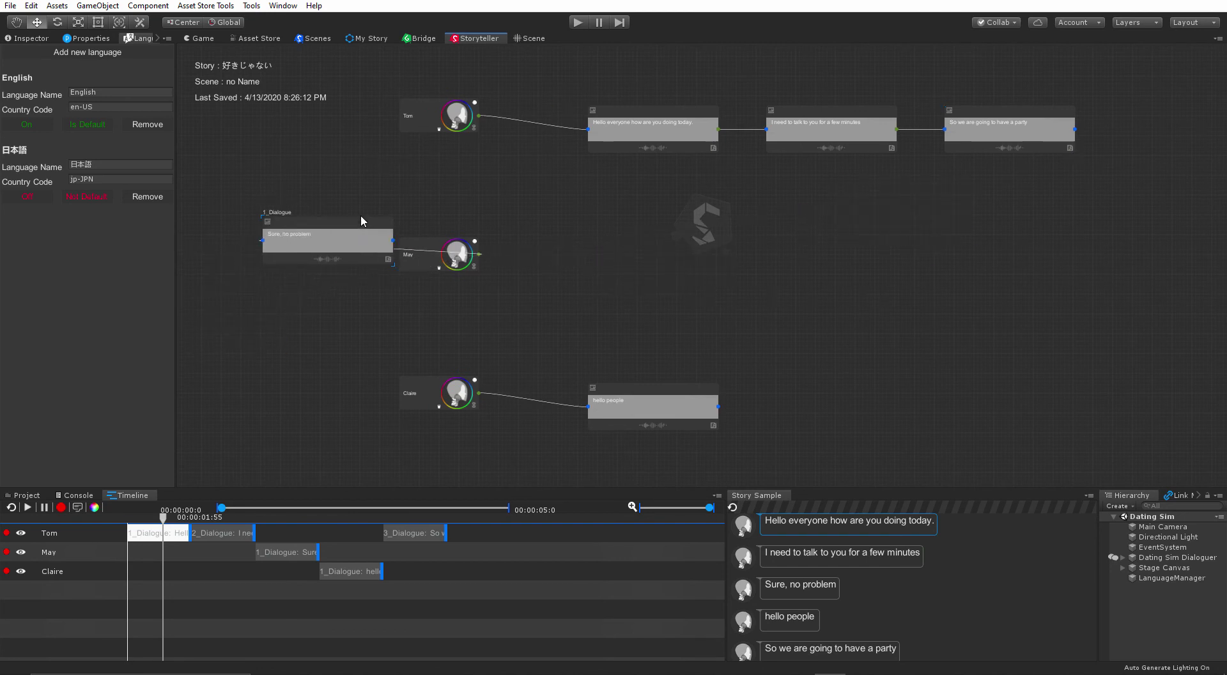
{"action": "left_click_drag", "start_coordinate": [605, 388], "coordinate": [629, 269]}
{"action": "left_click_drag", "start_coordinate": [340, 233], "coordinate": [488, 229]}
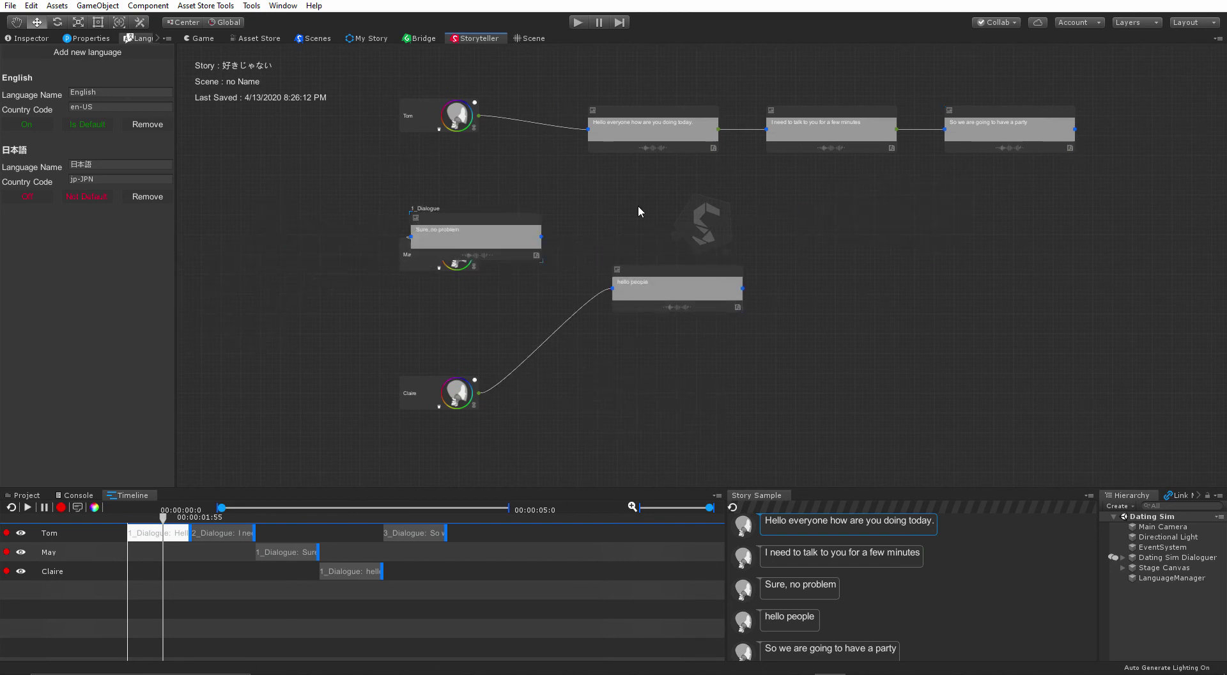
{"action": "left_click_drag", "start_coordinate": [638, 206], "coordinate": [731, 226]}
{"action": "left_click_drag", "start_coordinate": [683, 287], "coordinate": [698, 403]}
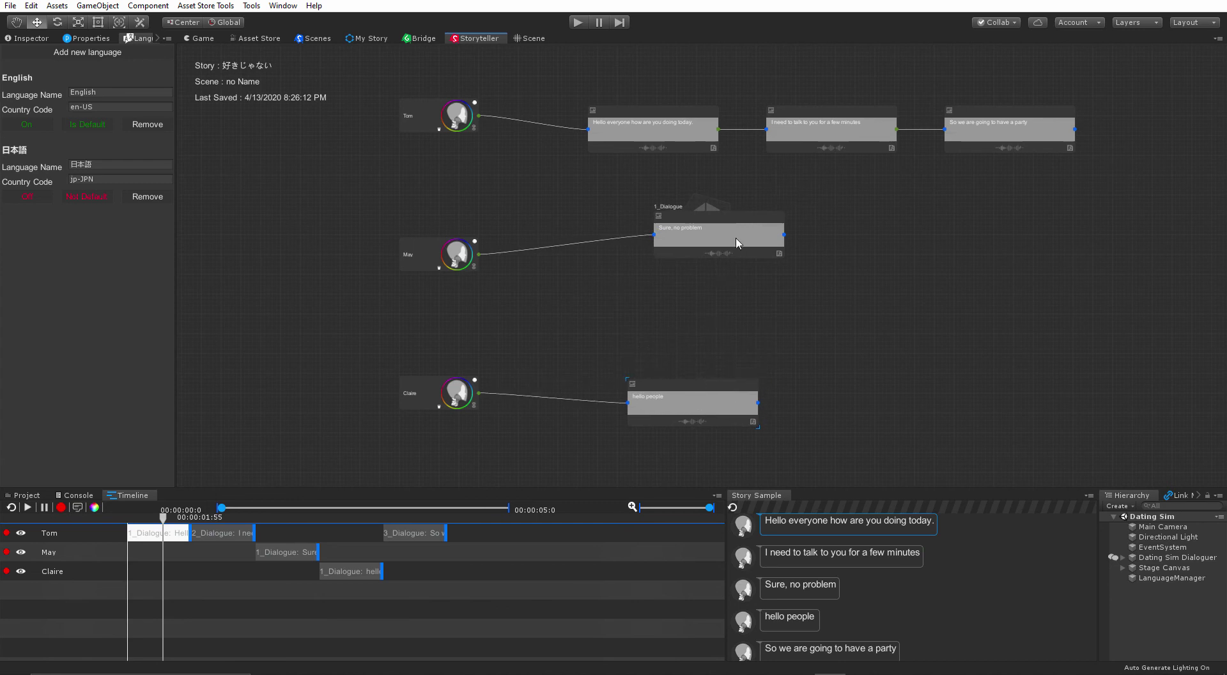
{"action": "left_click_drag", "start_coordinate": [735, 227], "coordinate": [708, 249]}
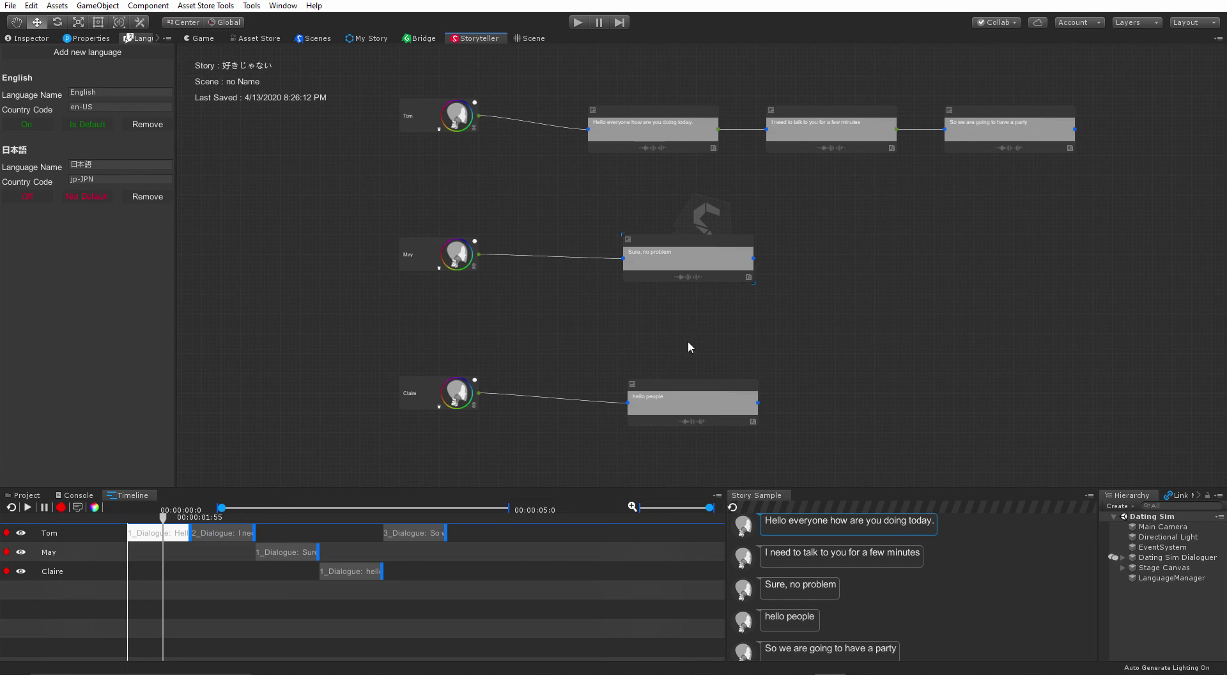
- Scrub the timeline playhead back to the start and forward to 00:00:01:51 within the first dialogue clip
{"action": "middle_click_drag", "start_coordinate": [688, 340], "coordinate": [731, 304]}
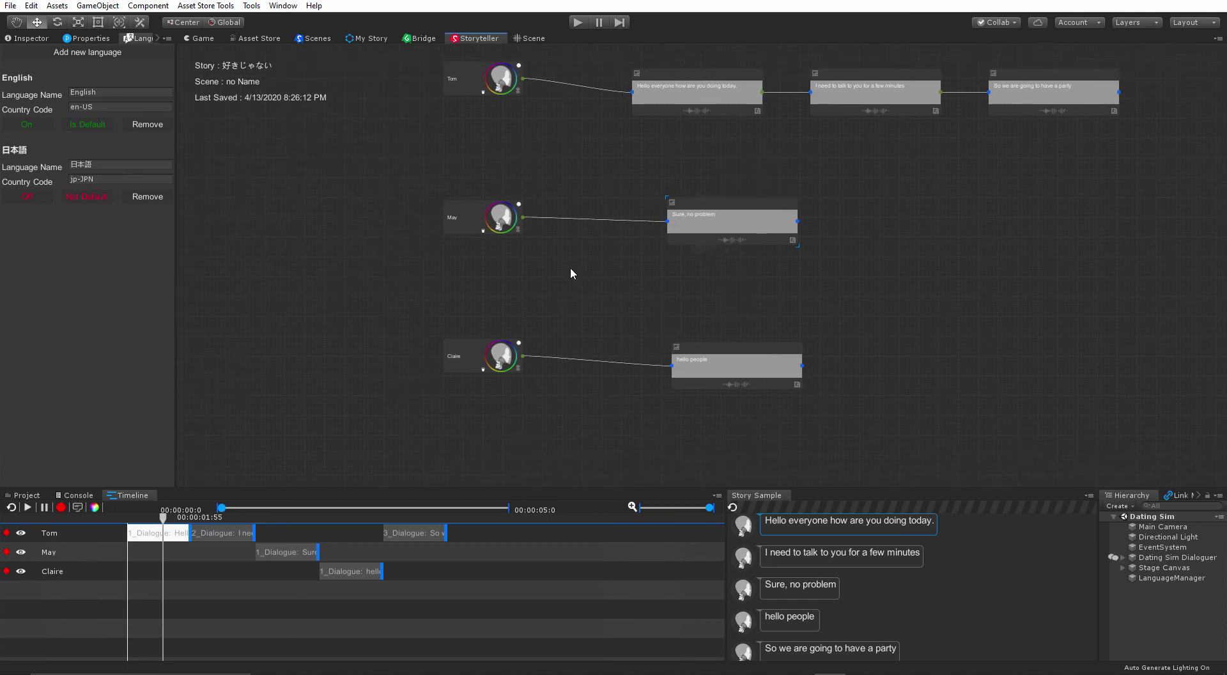
{"action": "middle_click_drag", "start_coordinate": [854, 209], "coordinate": [756, 223]}
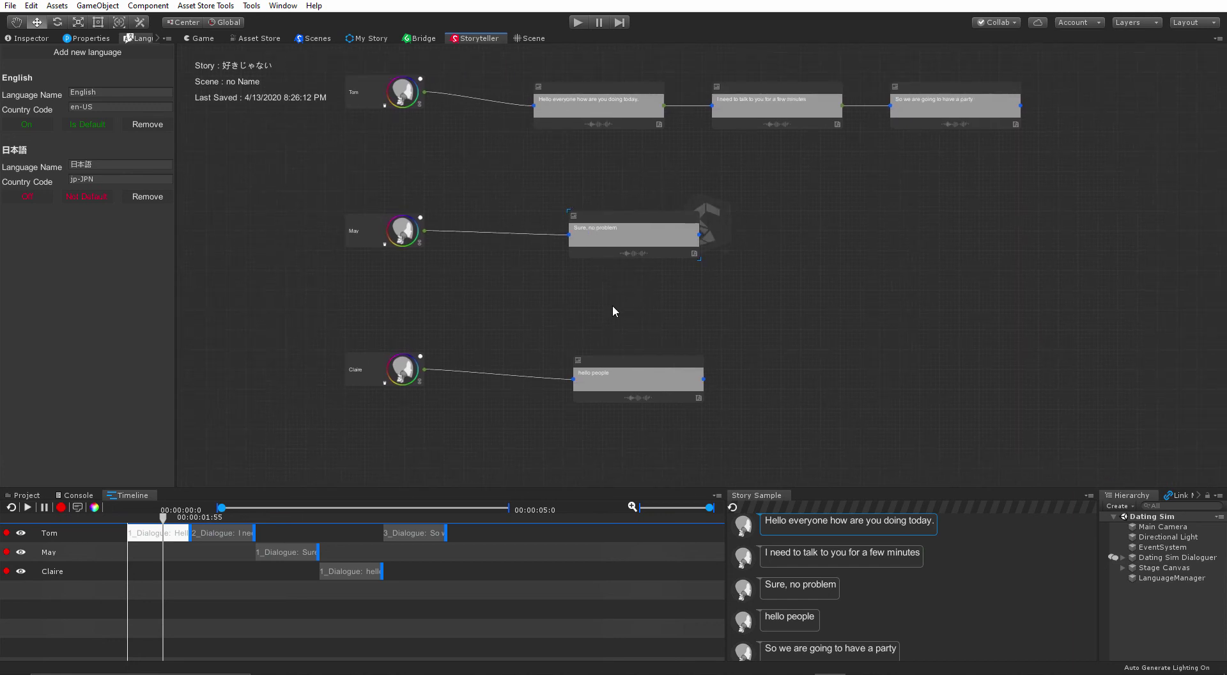
{"action": "middle_click_drag", "start_coordinate": [612, 312], "coordinate": [671, 290]}
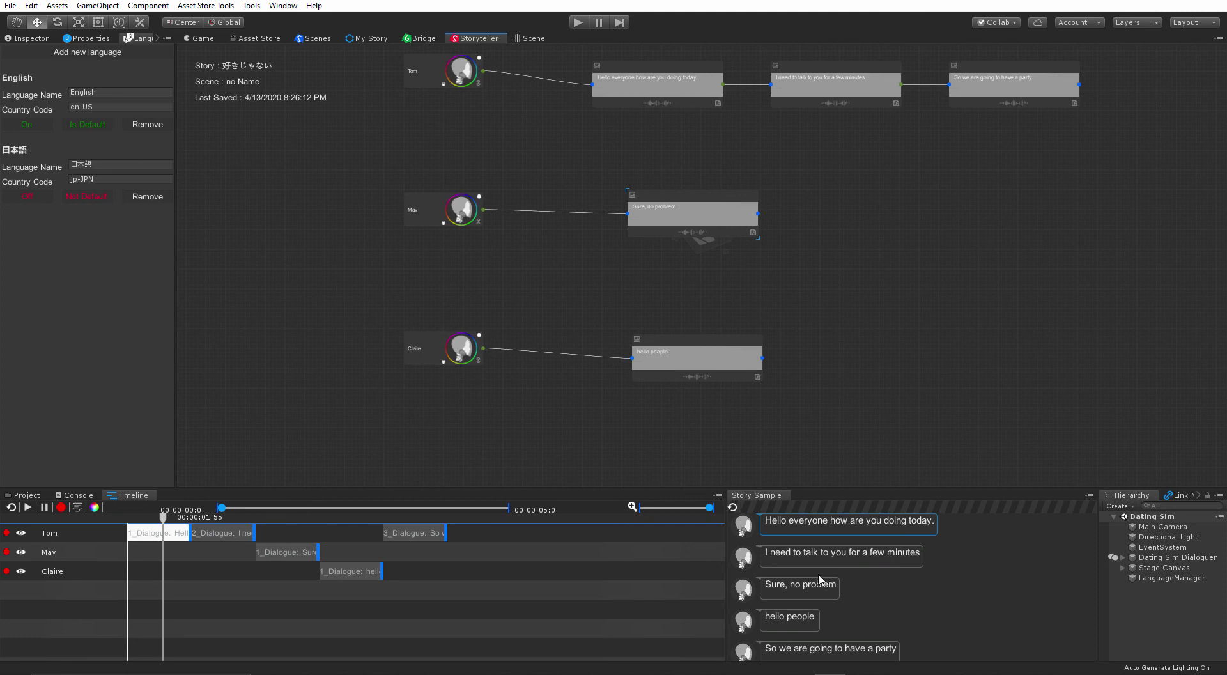
{"action": "mouse_move", "coordinate": [821, 490]}
{"action": "left_mouse_down"}
{"action": "mouse_move", "coordinate": [825, 438]}
{"action": "mouse_move", "coordinate": [820, 512]}
{"action": "mouse_move", "coordinate": [820, 490]}
{"action": "left_mouse_up"}
{"action": "left_click_drag", "start_coordinate": [165, 517], "coordinate": [130, 519]}
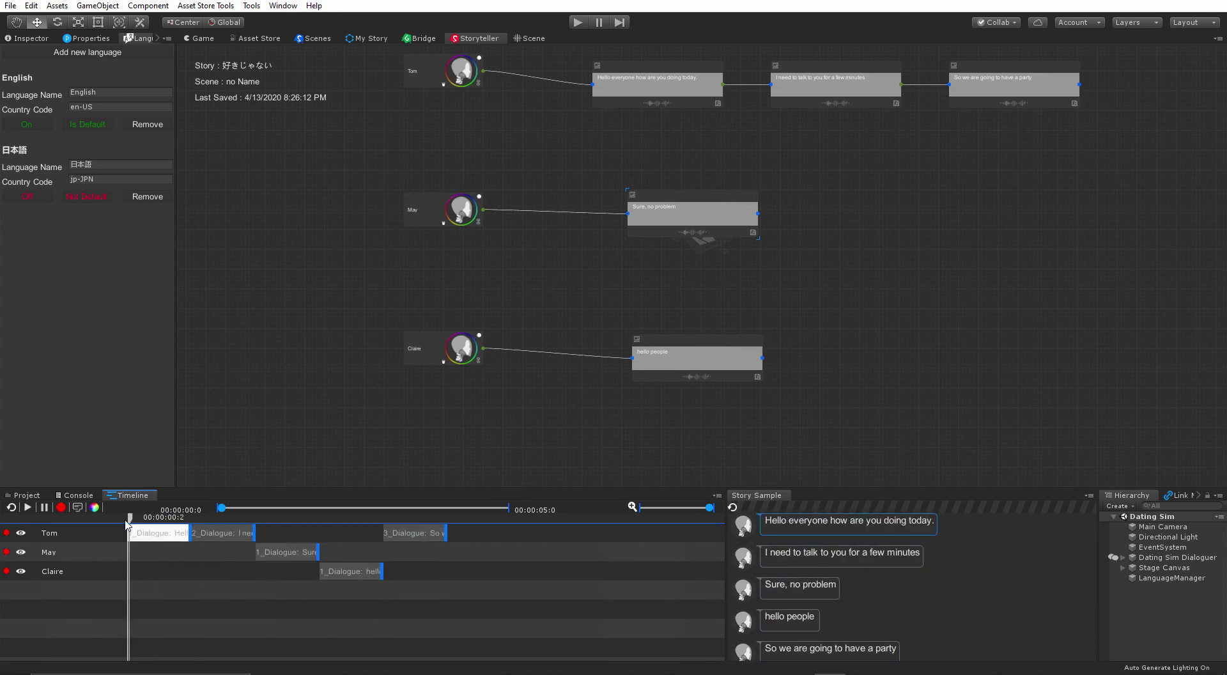
{"action": "mouse_move", "coordinate": [170, 523]}
{"action": "left_mouse_down"}
{"action": "mouse_move", "coordinate": [153, 526]}
{"action": "mouse_move", "coordinate": [403, 529]}
{"action": "mouse_move", "coordinate": [147, 542]}
{"action": "mouse_move", "coordinate": [404, 544]}
{"action": "mouse_move", "coordinate": [161, 539]}
{"action": "left_mouse_up"}
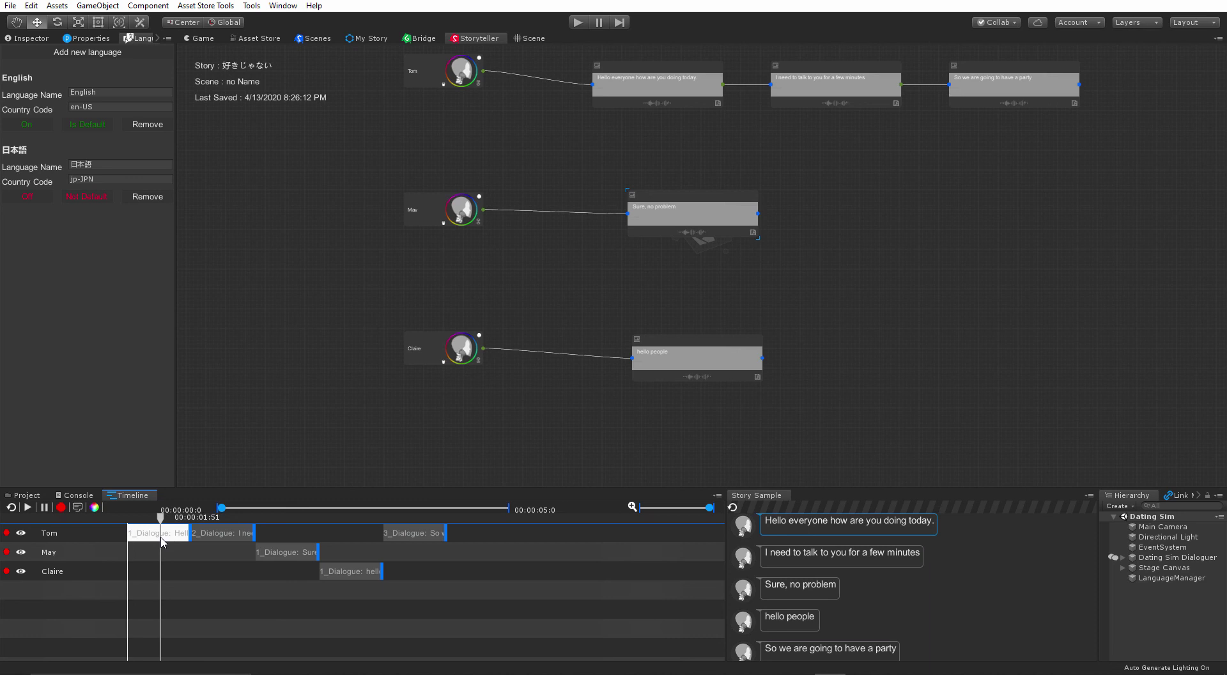